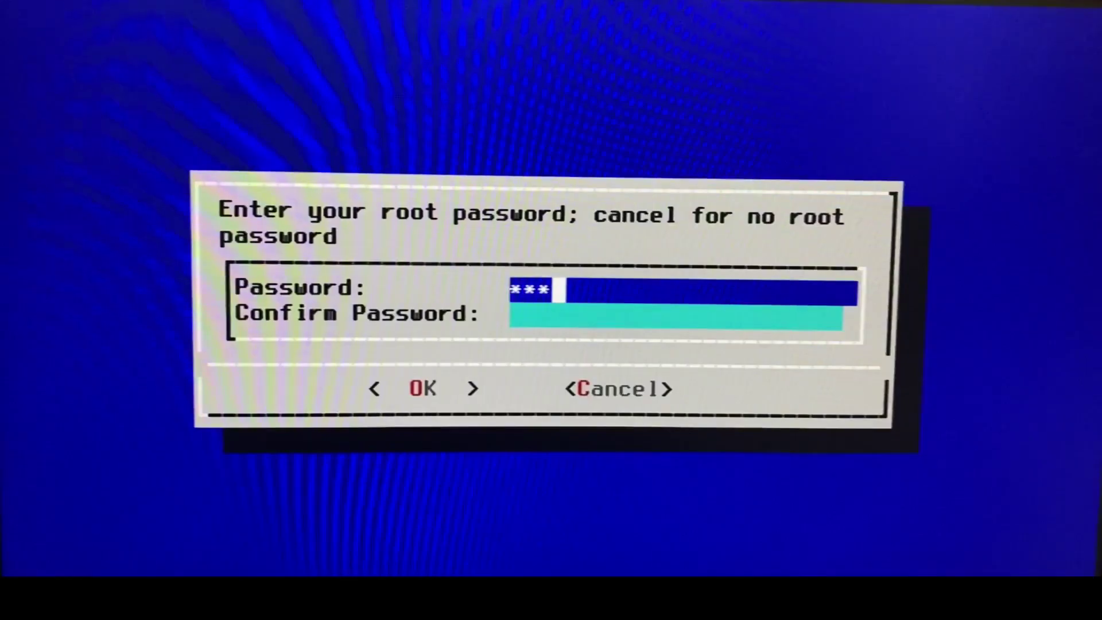
- Confirm the root password for the TrueNAS installation and choose booting via BIOS
key("Down")
type("**************")
key("Tab")
key("Return")
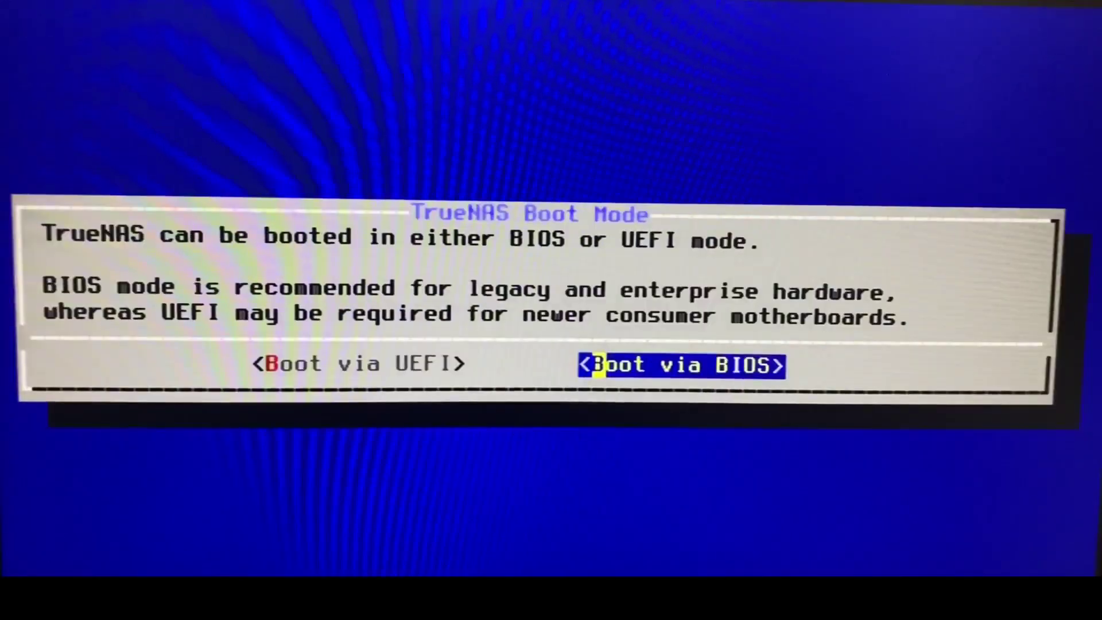
key("Return")
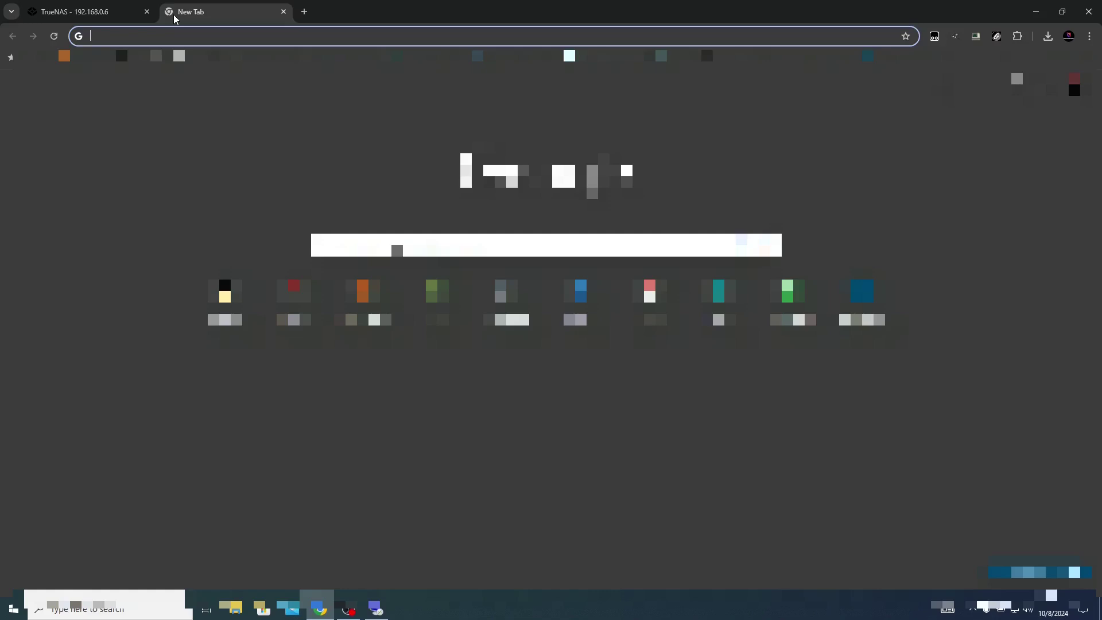
- Open the TrueNAS web interface at 192.168.0.5 in the browser
type("192")
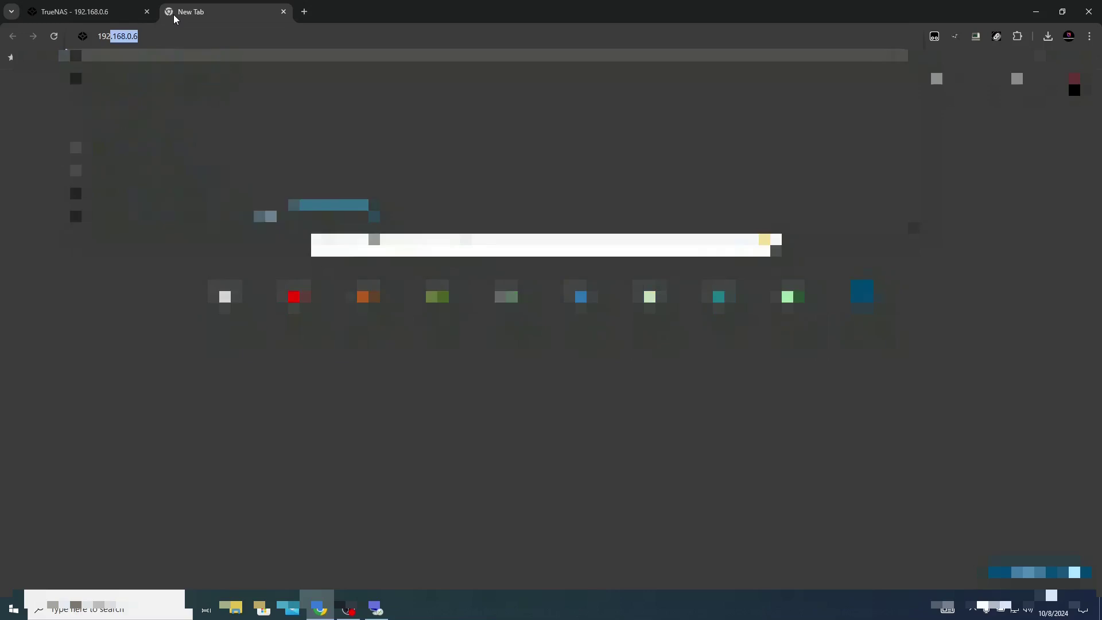
type(".168.0.5")
key("Return")
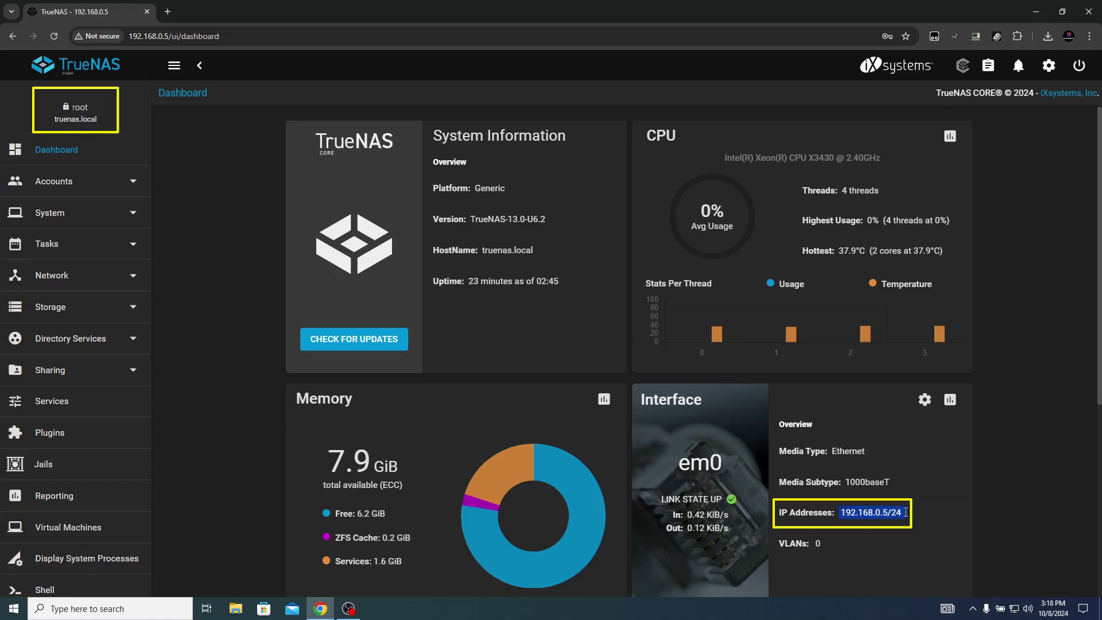
- Set the em0 interface's IP address to 192.168.0.6/24 and run the confirmed test of the network changes
left_click(925, 399)
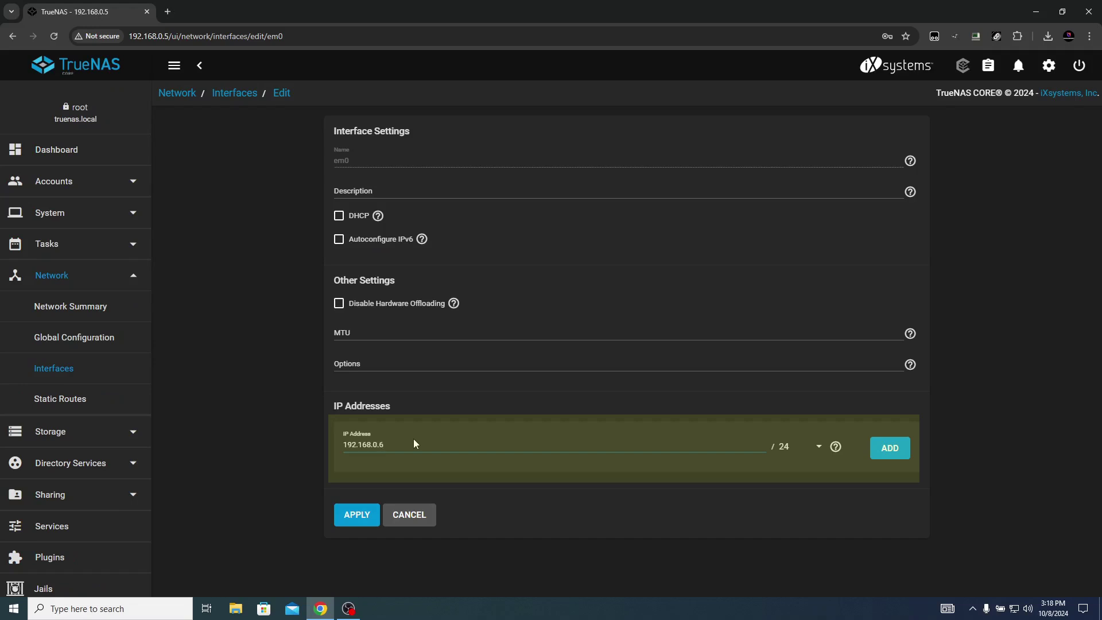
left_click(362, 521)
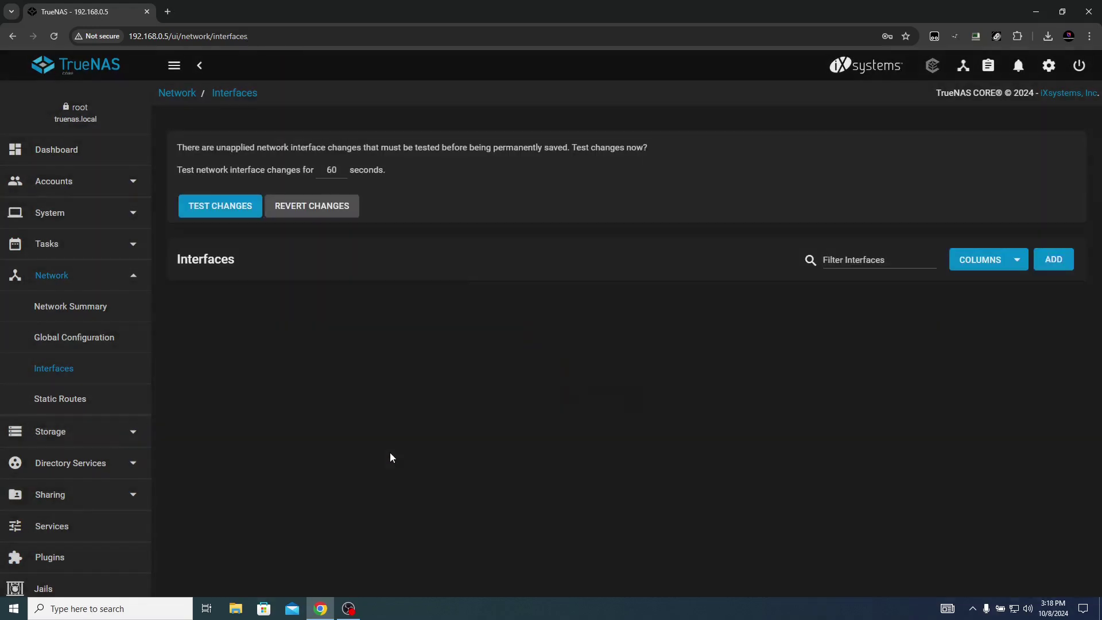
left_click(233, 205)
left_click(452, 358)
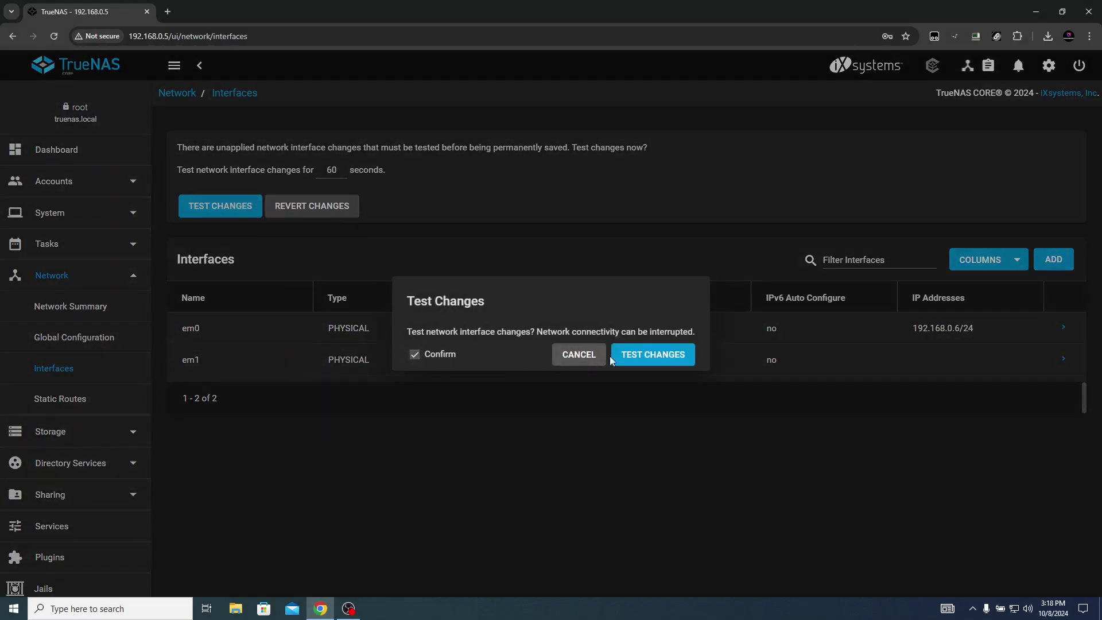
left_click(635, 356)
- Open 192.168.0.6 in a new browser tab and log in to TrueNAS with the saved username and password
left_click(170, 11)
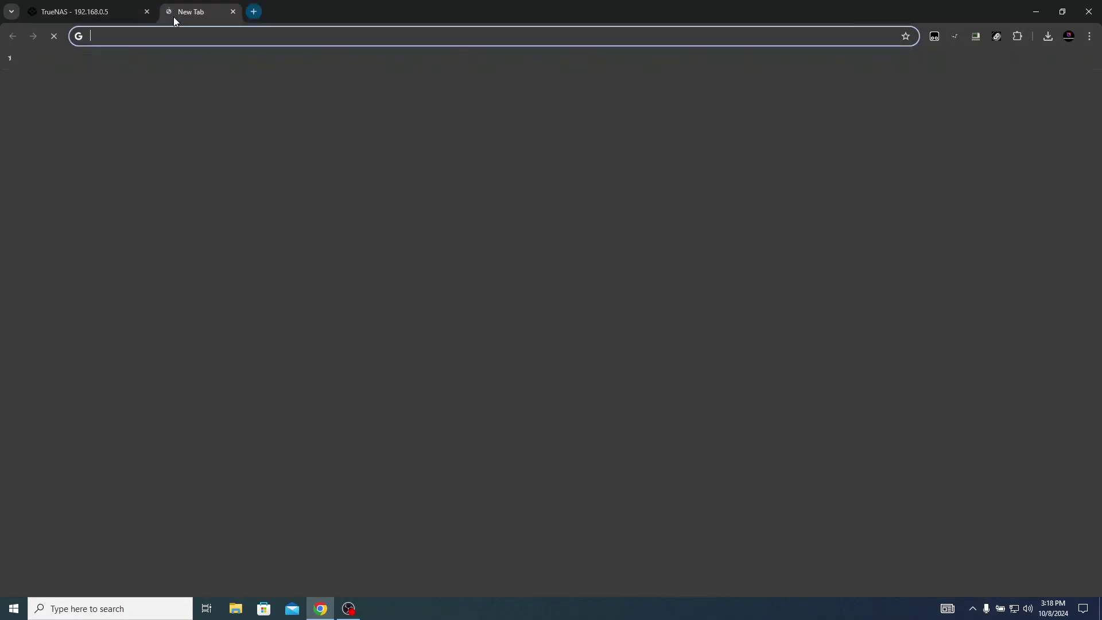
type("192.168.0.6")
key("Return")
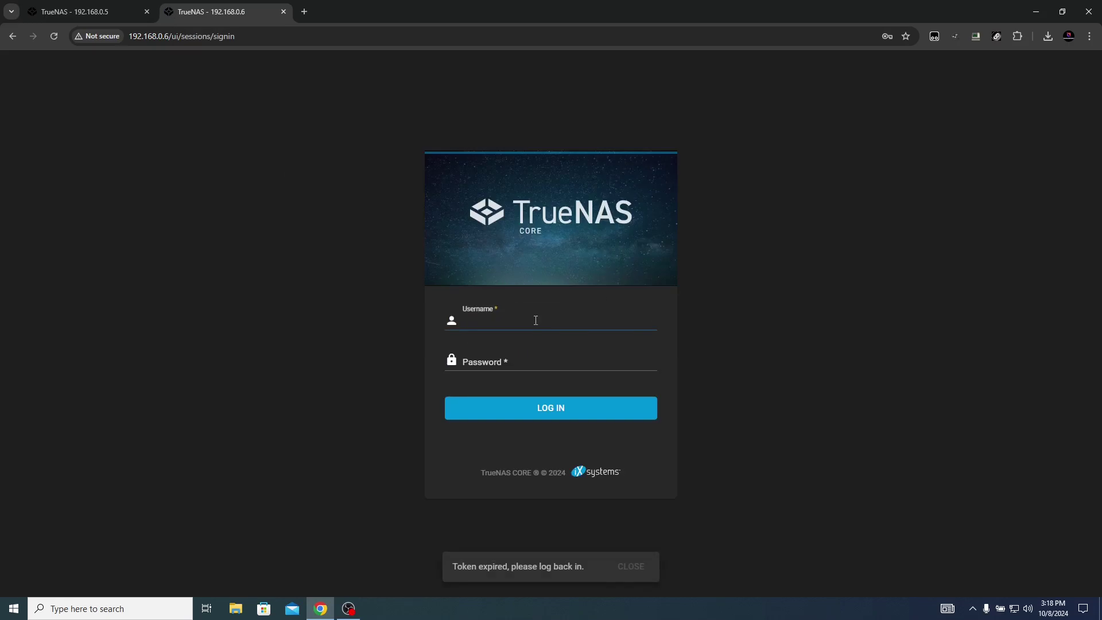
left_click(537, 347)
left_click(539, 409)
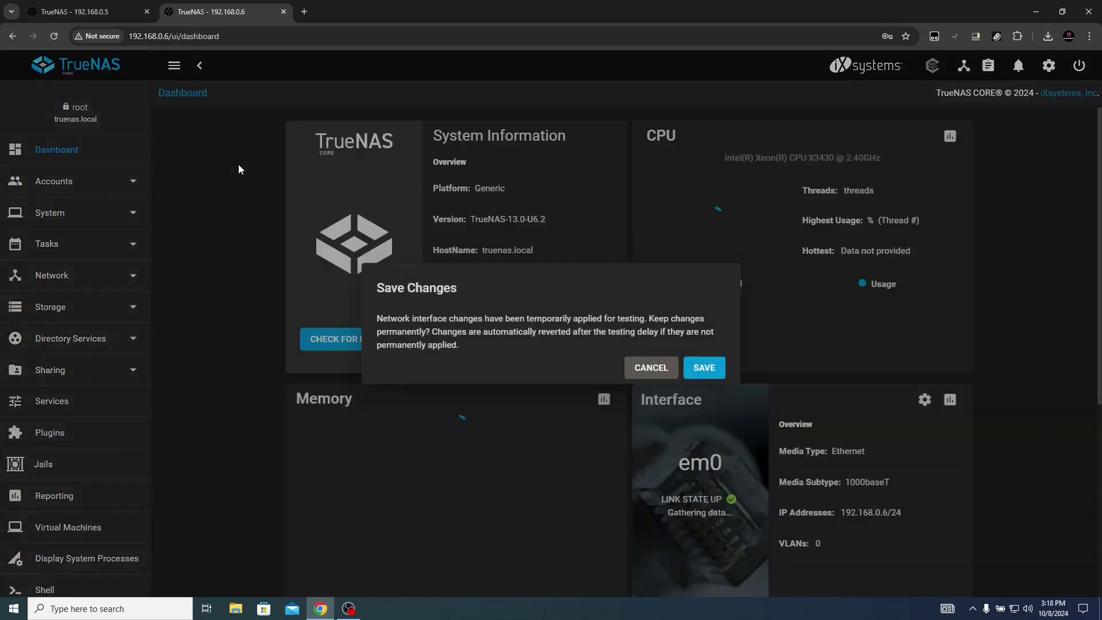
- Save the network interface changes permanently and close the browser tab for the old 192.168.0.5 address
left_click(704, 368)
left_click(680, 387)
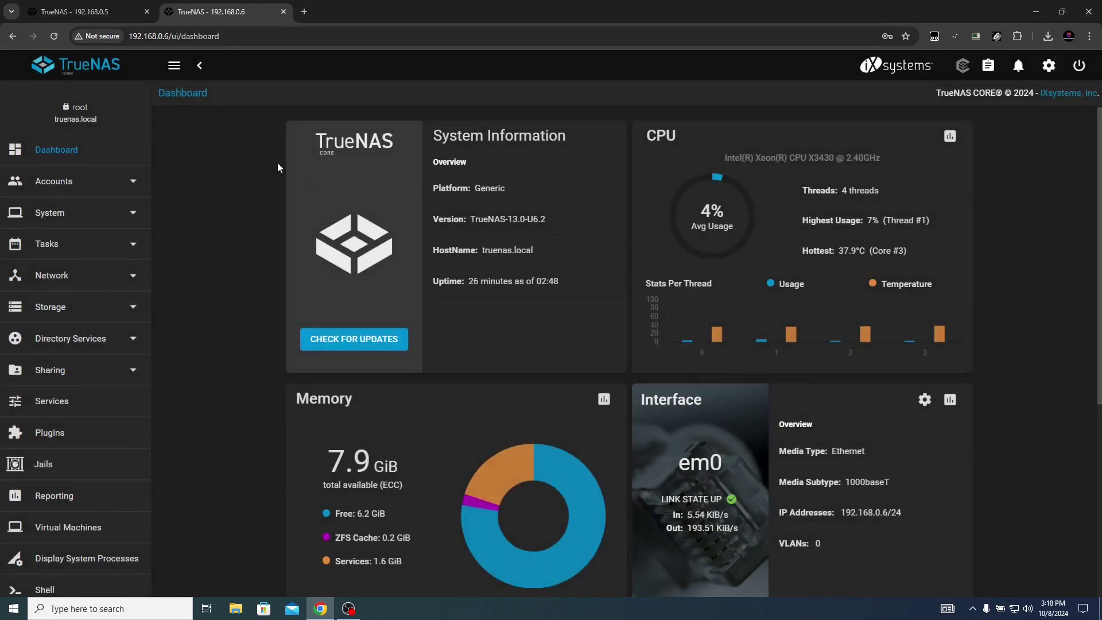
left_click(147, 12)
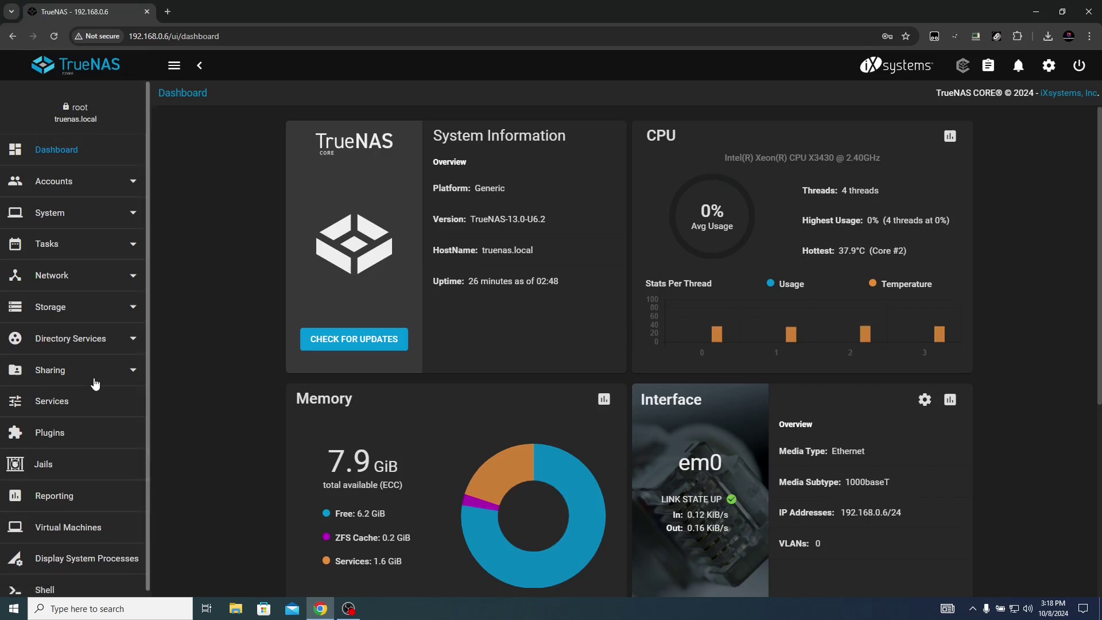
- Examine the names, sizes and pool assignments of the disks in the storage disk list
left_click(107, 315)
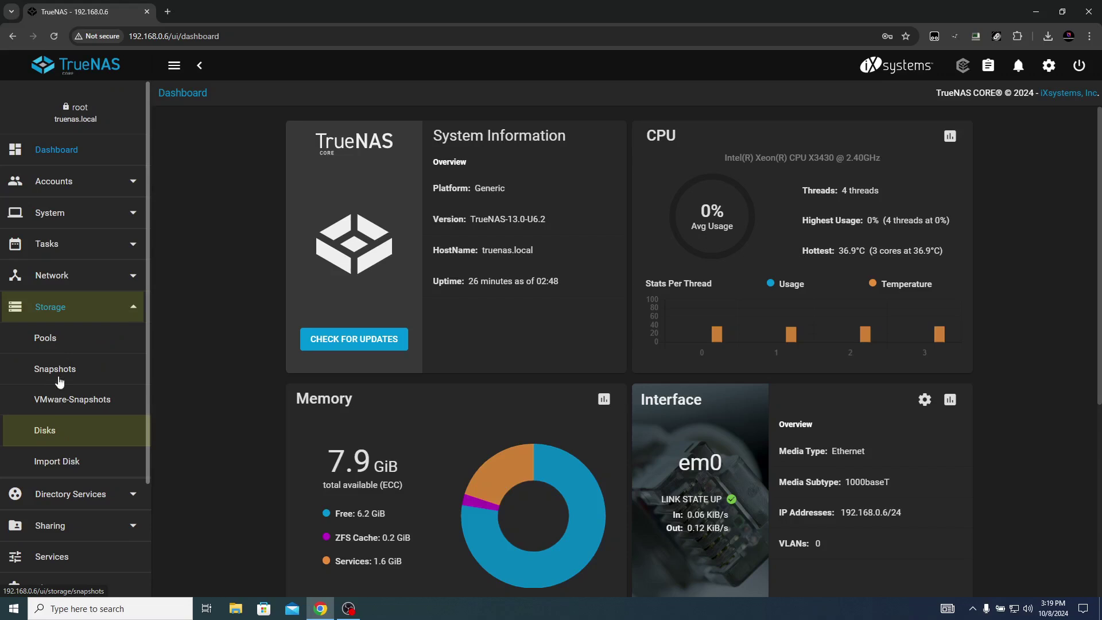
left_click(43, 436)
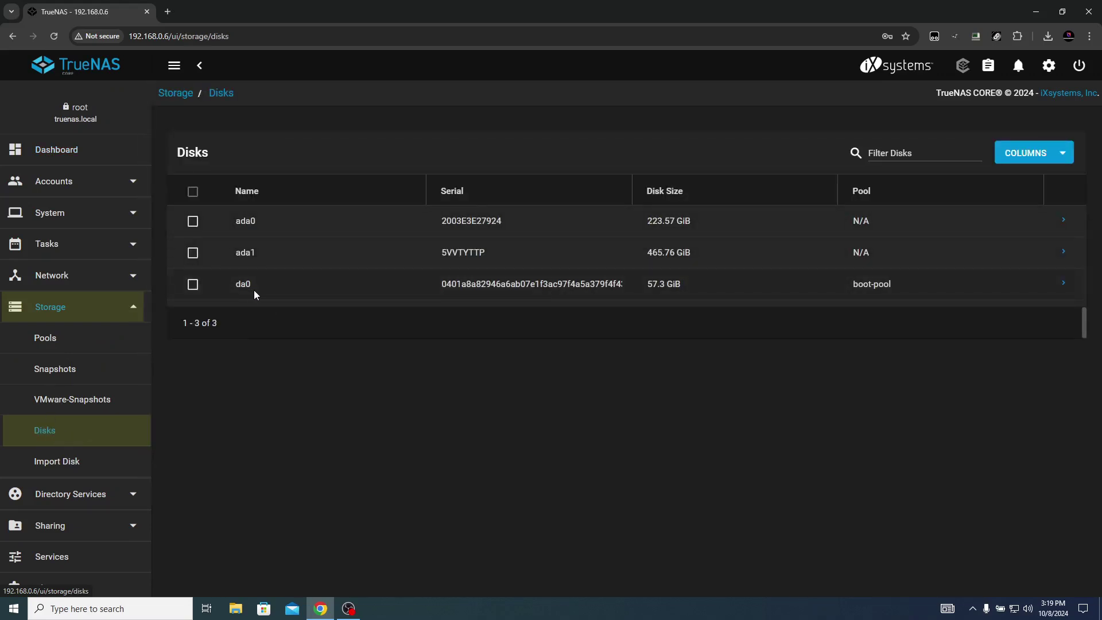
left_click_drag(275, 288, 233, 289)
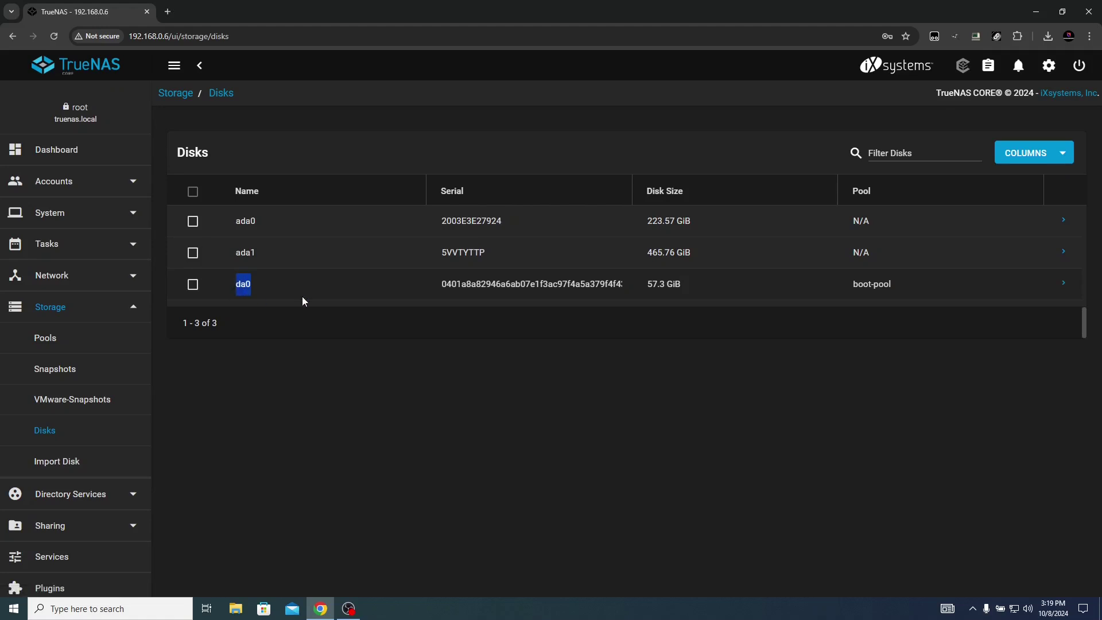
left_click_drag(632, 191, 694, 191)
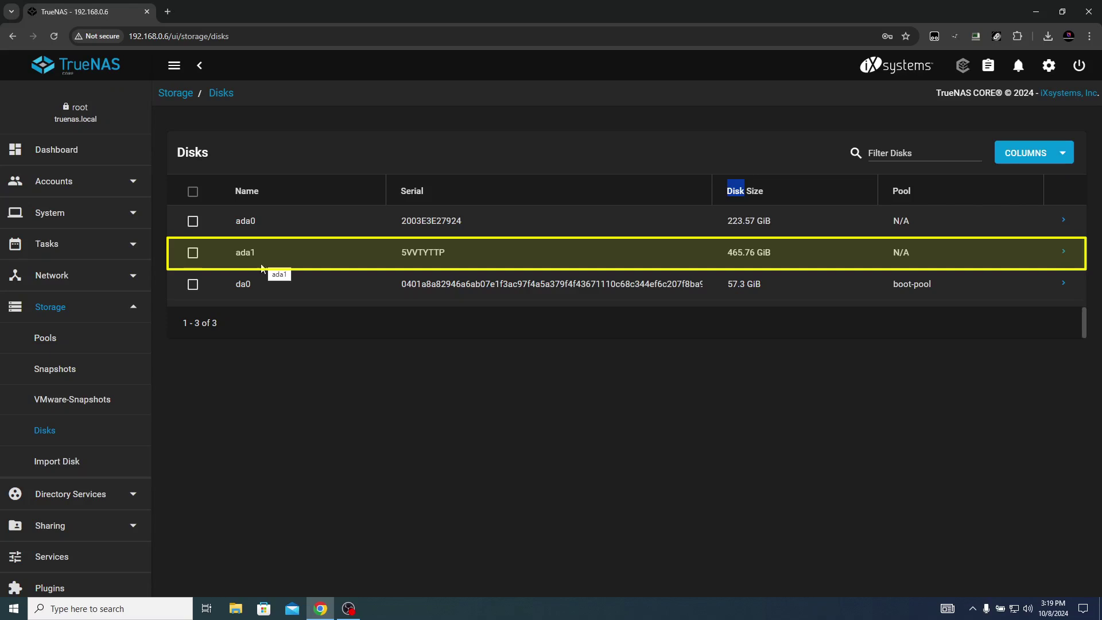
- Import the existing SATA storage pool, continuing without GELI decryption
left_click(50, 343)
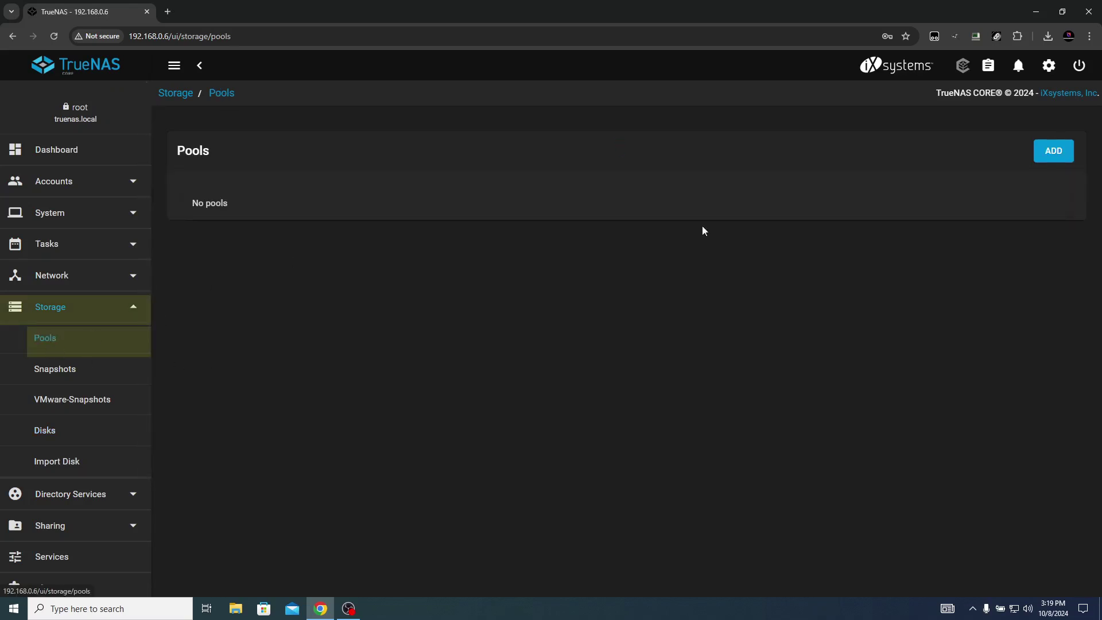
left_click(1055, 151)
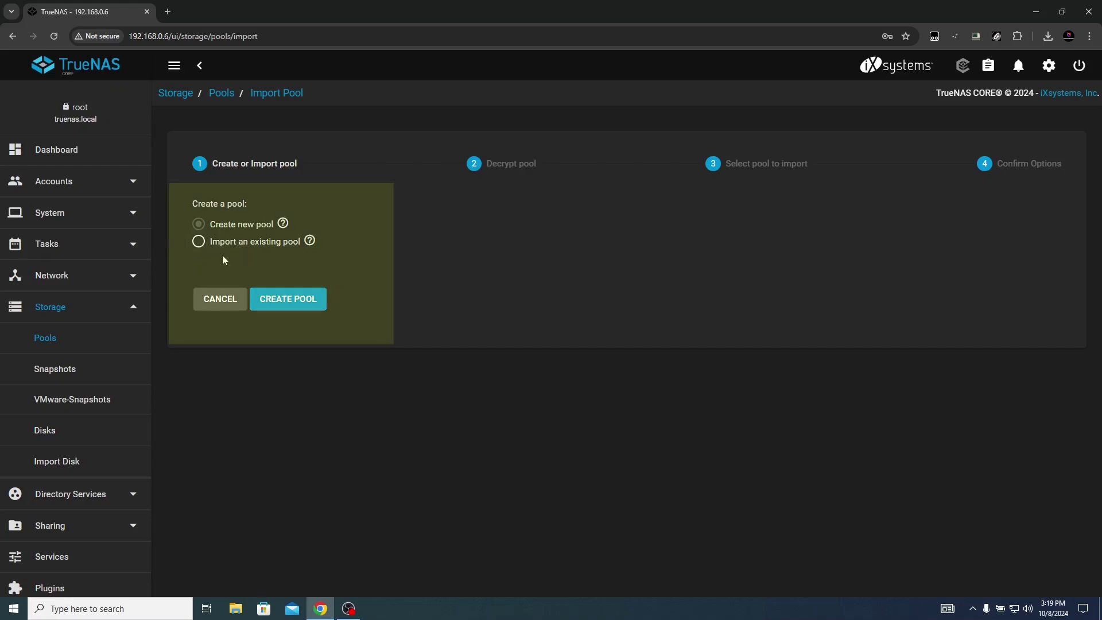
left_click(199, 241)
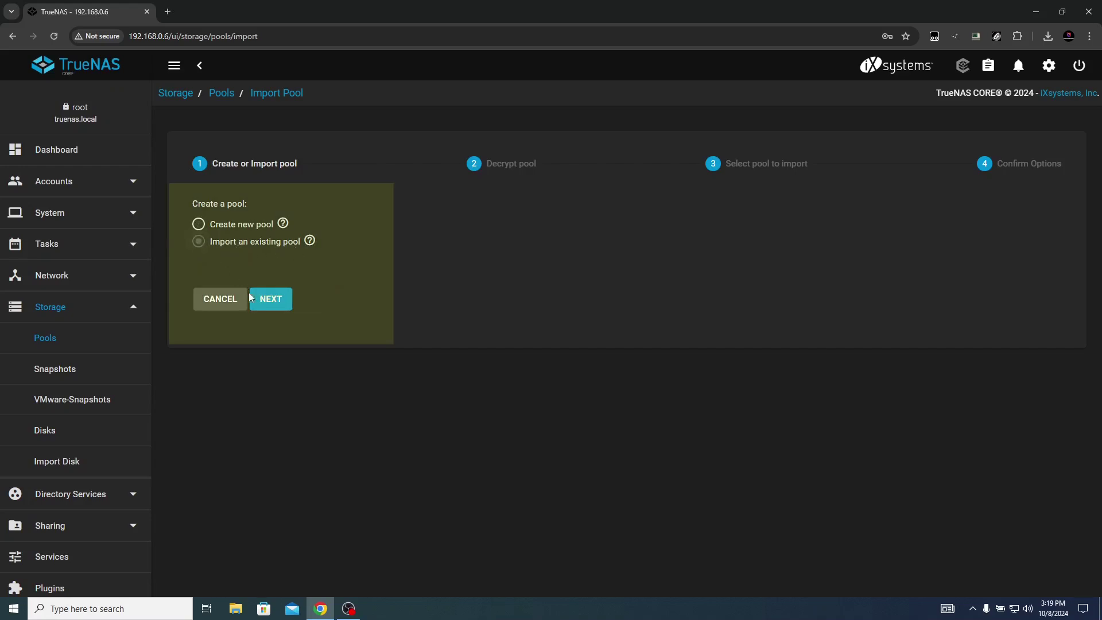
left_click(263, 304)
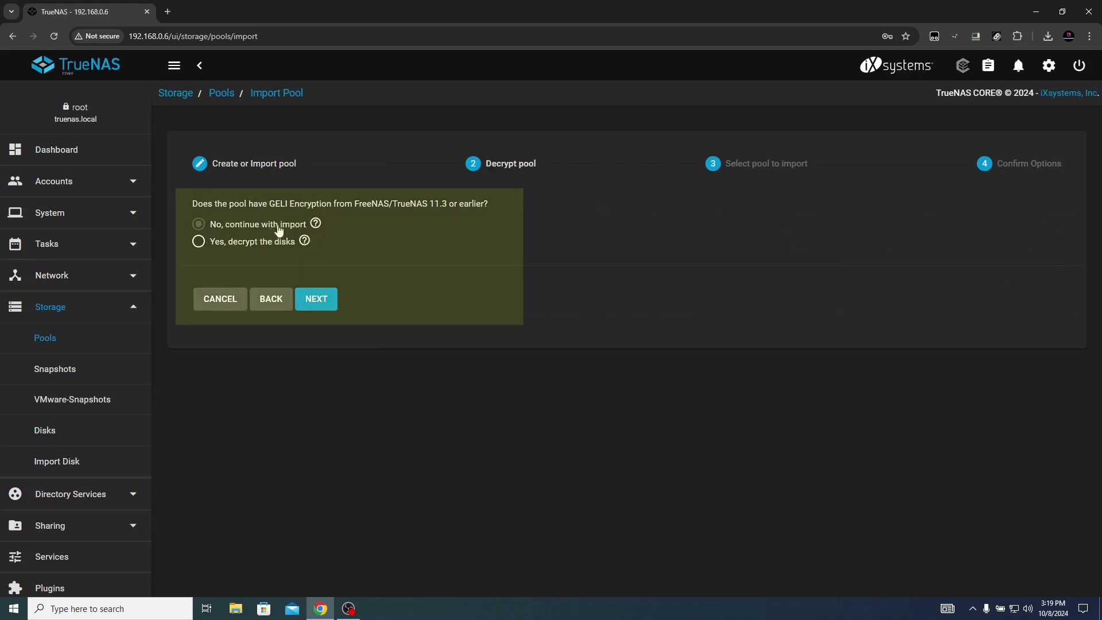
left_click(315, 298)
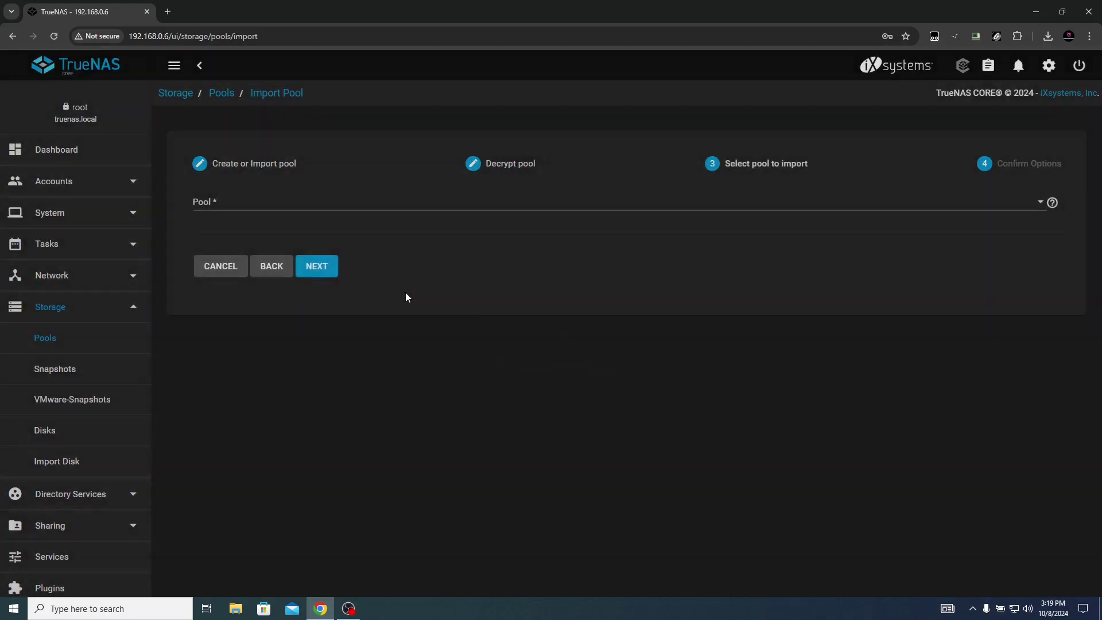
left_click(219, 208)
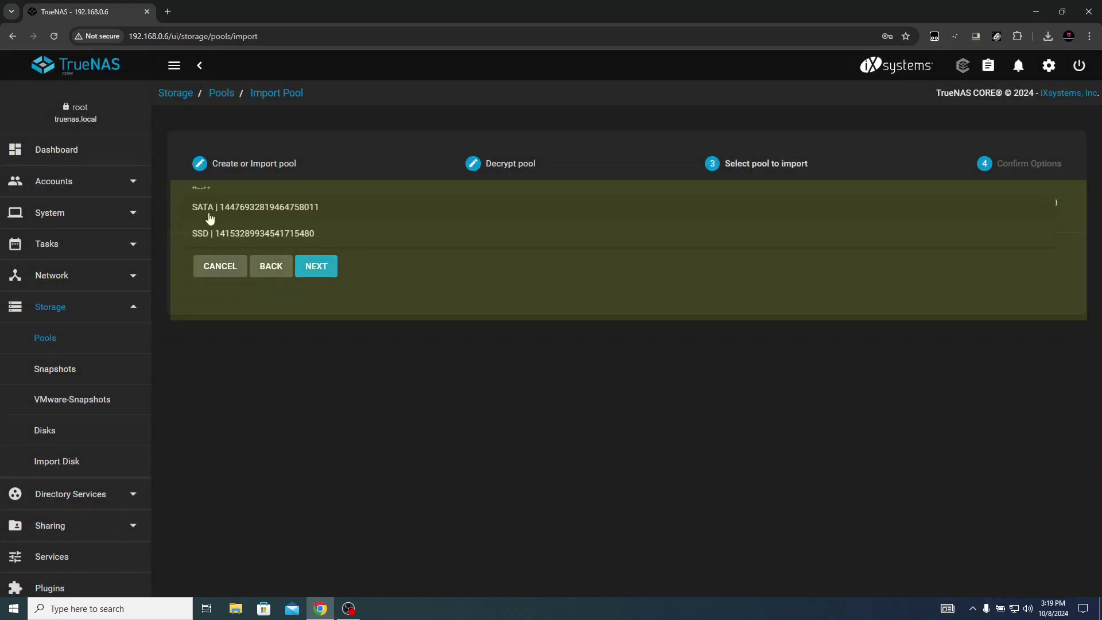
left_click(212, 208)
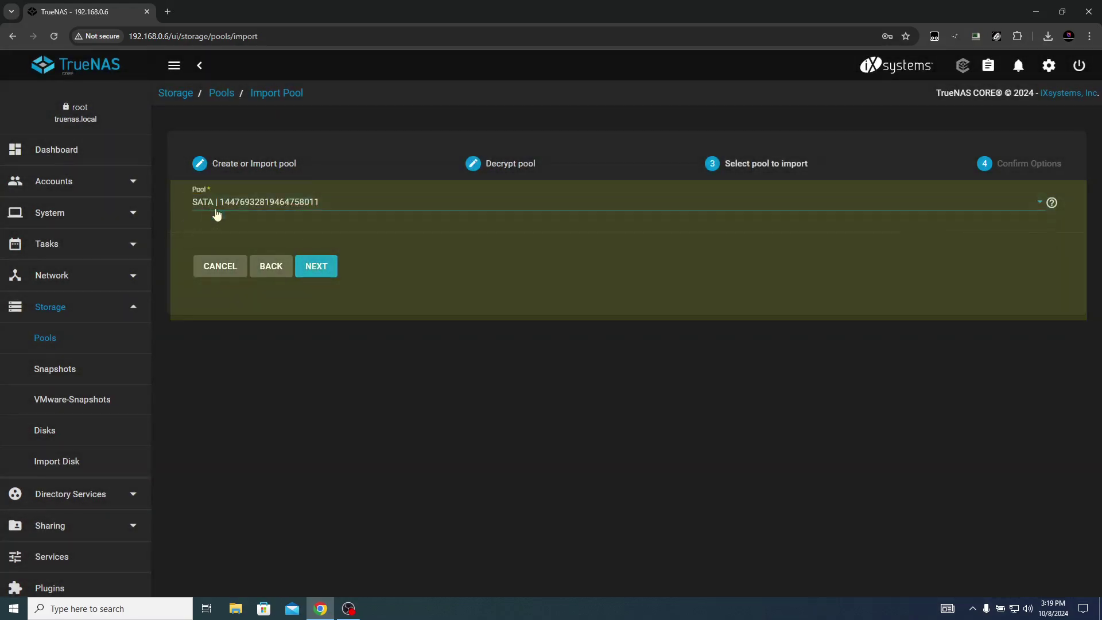
left_click(317, 267)
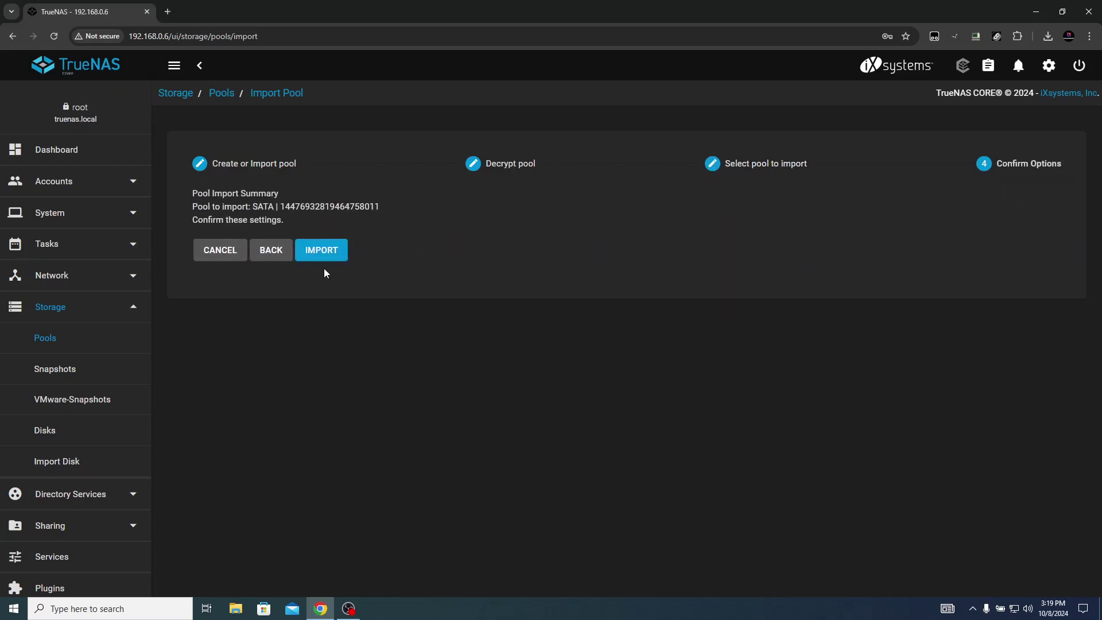
left_click(326, 255)
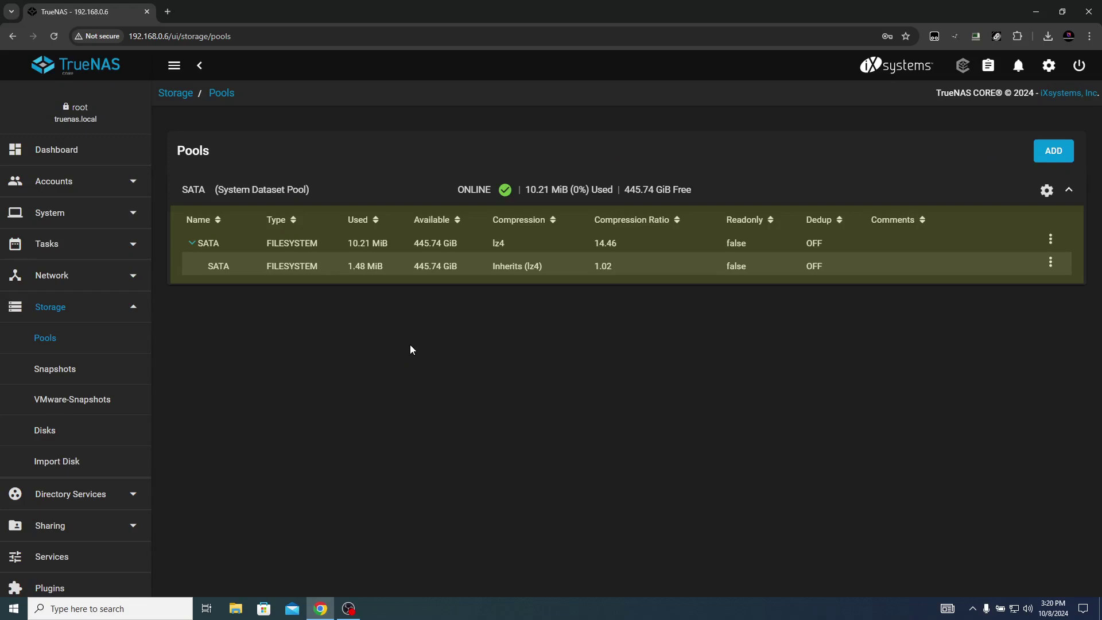
- Import the existing SSD storage pool, continuing without GELI decryption
left_click(238, 274)
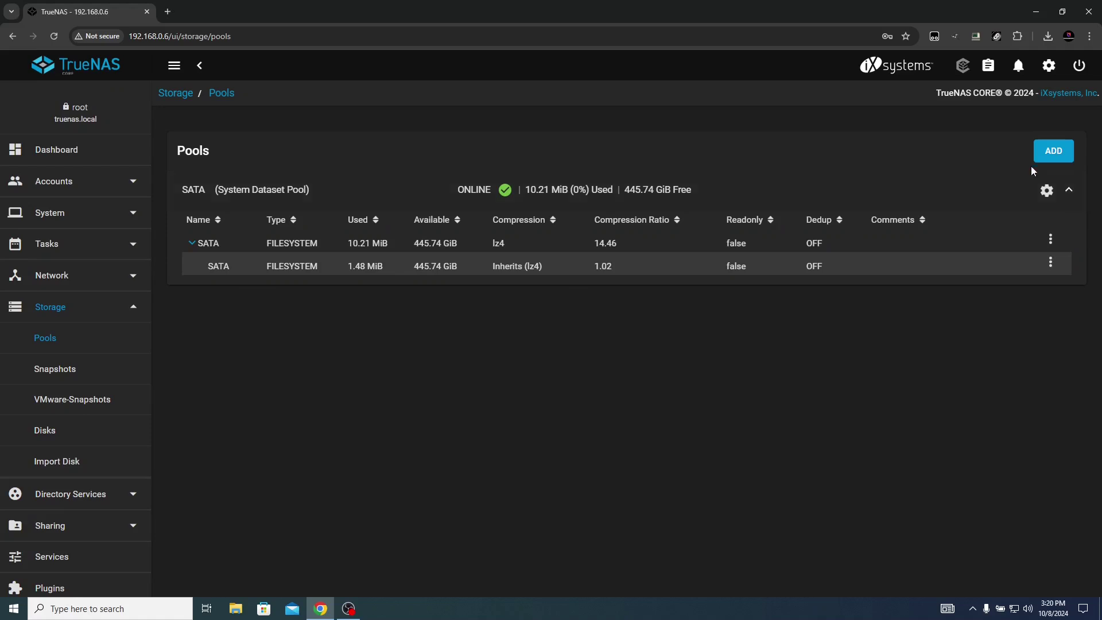
left_click(1049, 154)
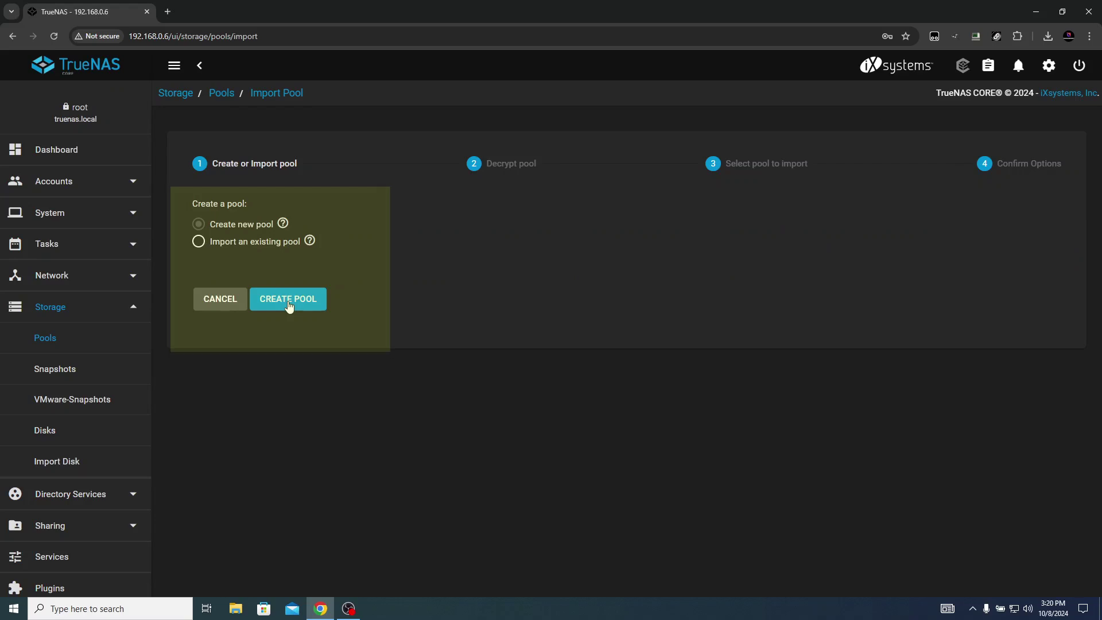
left_click(198, 241)
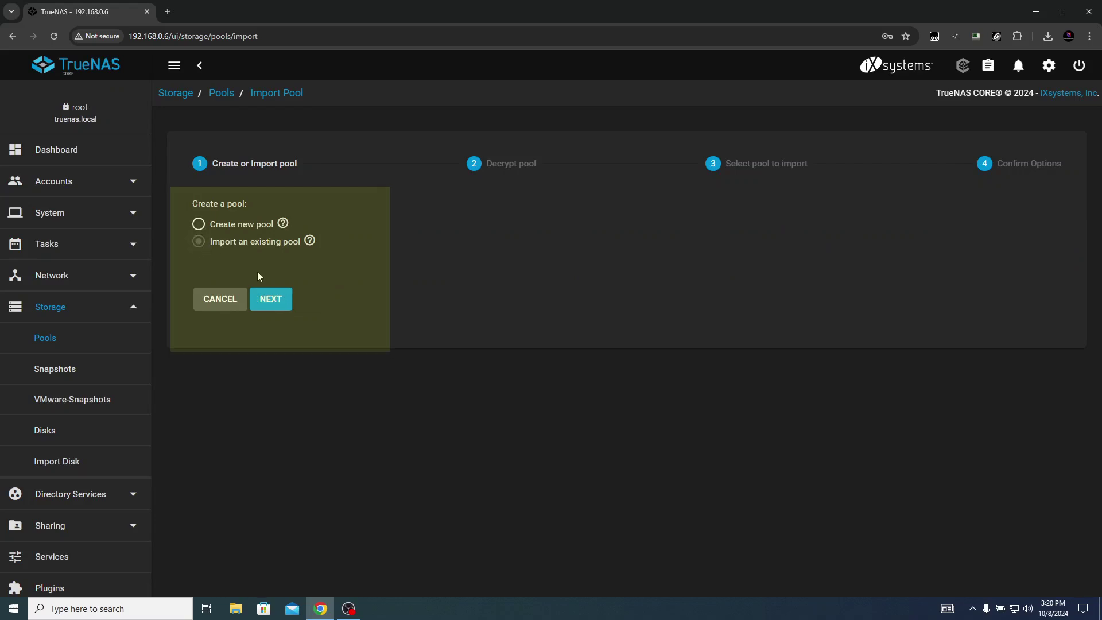
left_click(271, 300)
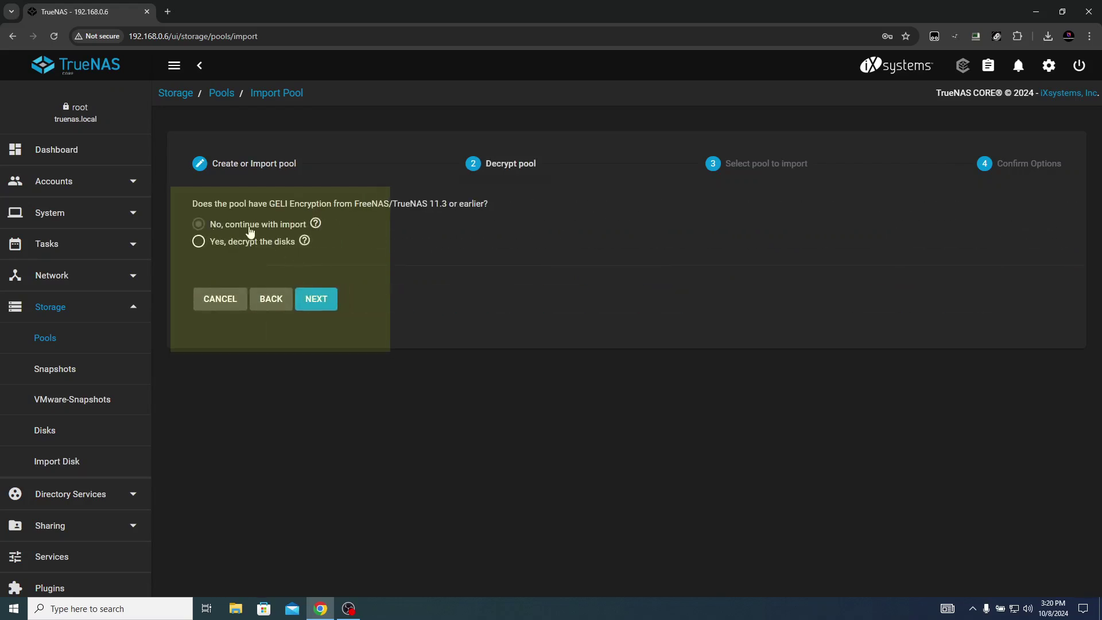
left_click(317, 302)
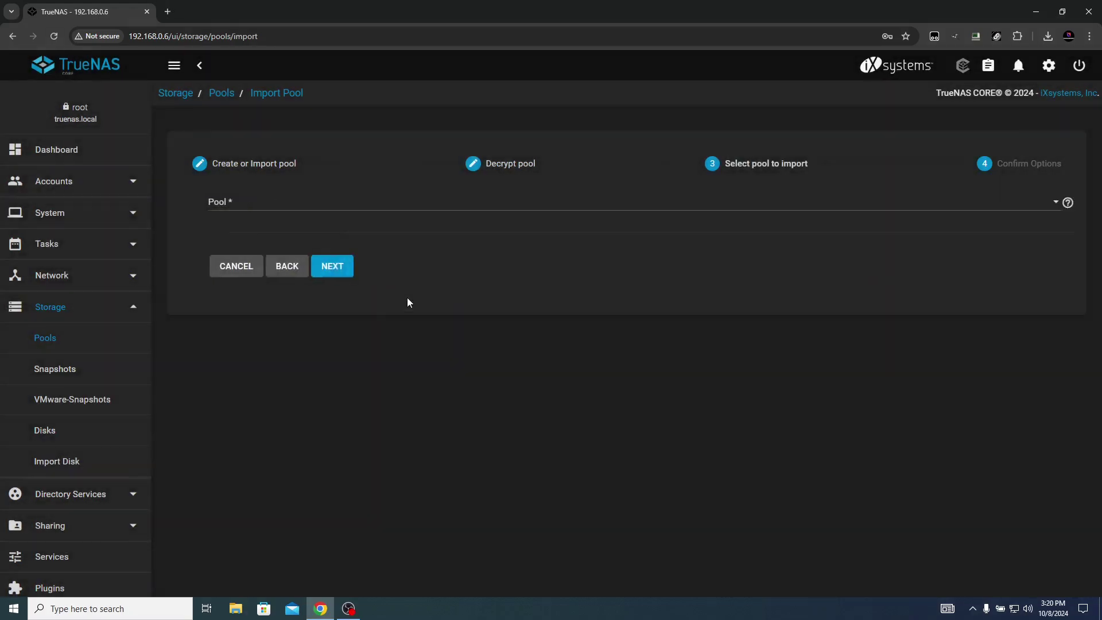
left_click(267, 209)
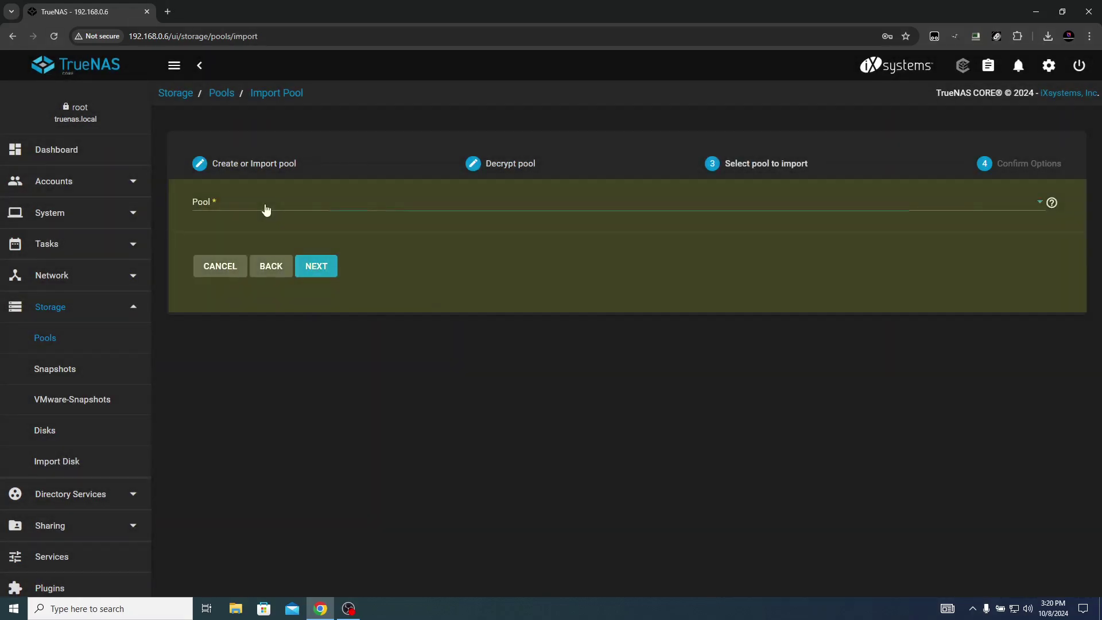
left_click(255, 211)
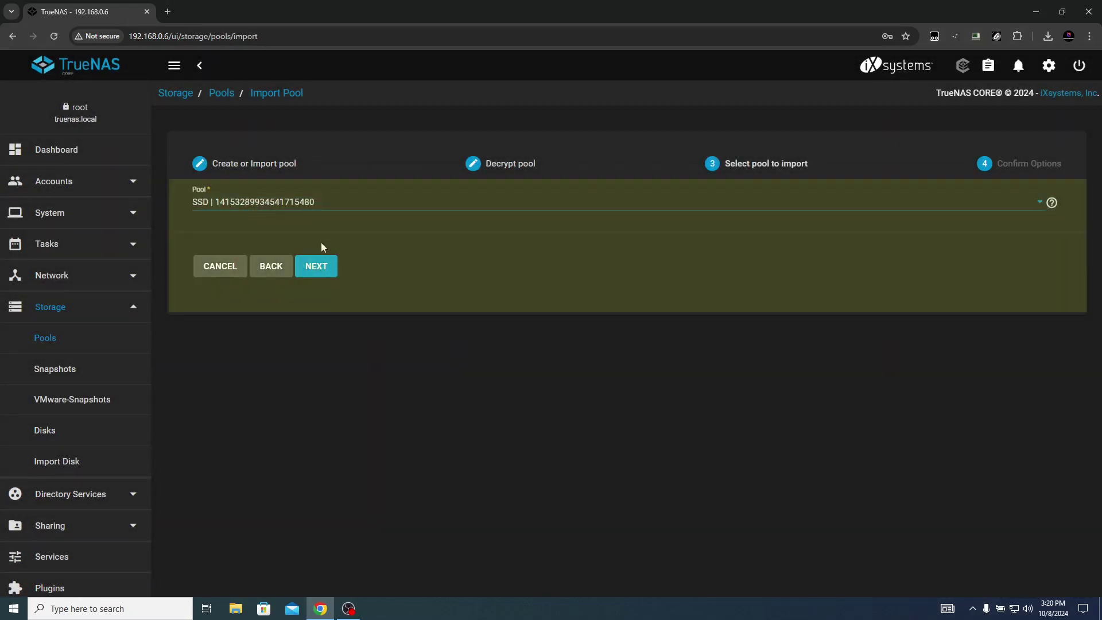
left_click(318, 269)
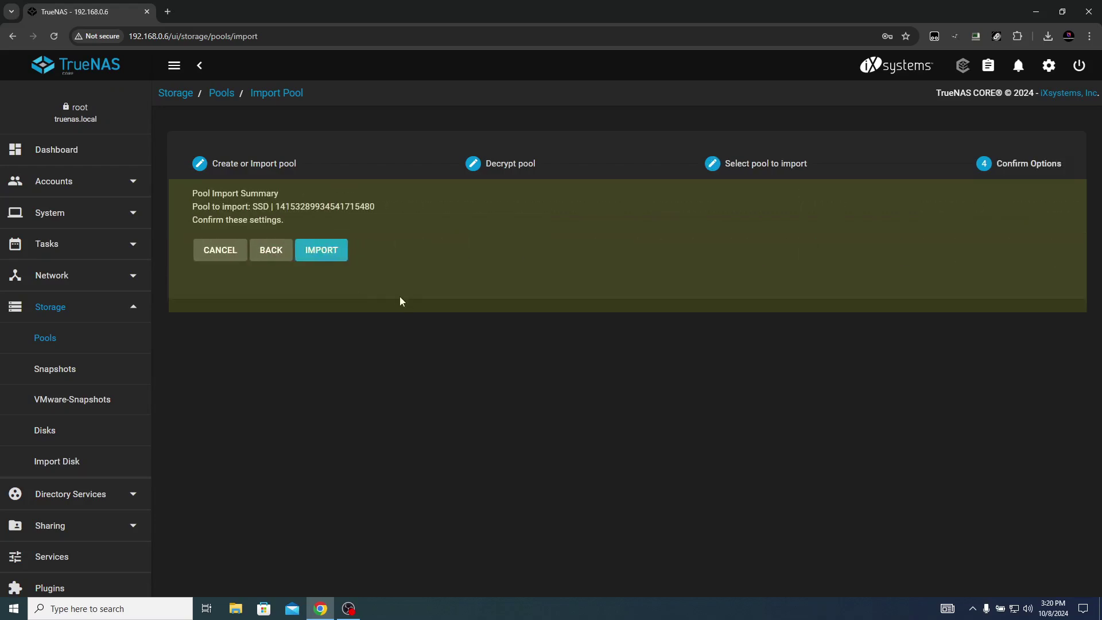
left_click(327, 250)
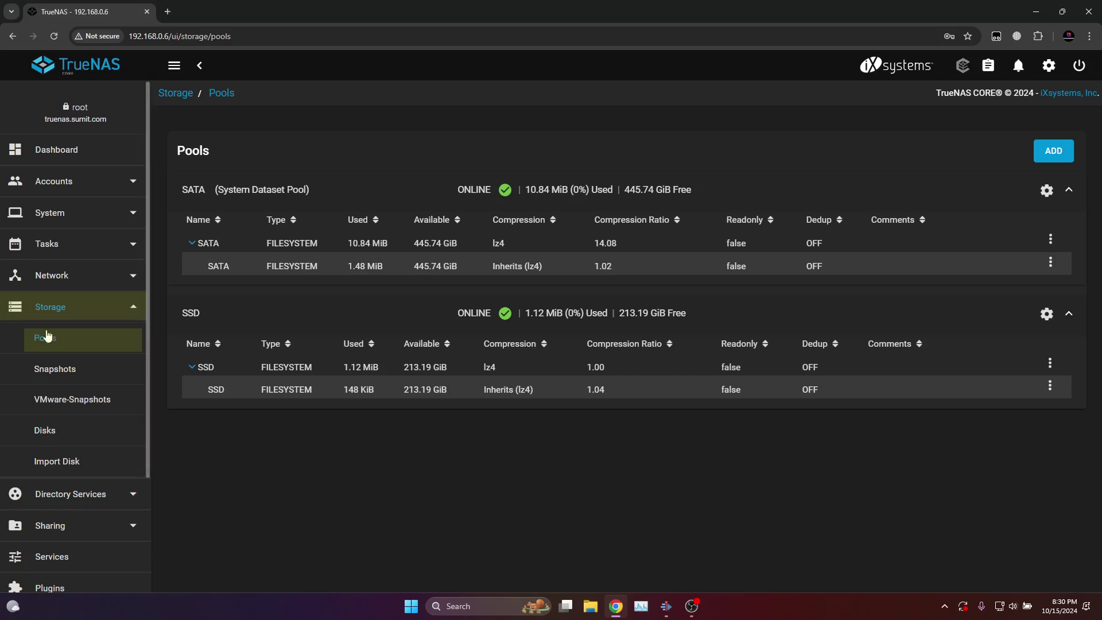
- Start importing an existing pool and choose to decrypt its GELI-encrypted disks
left_click(1062, 151)
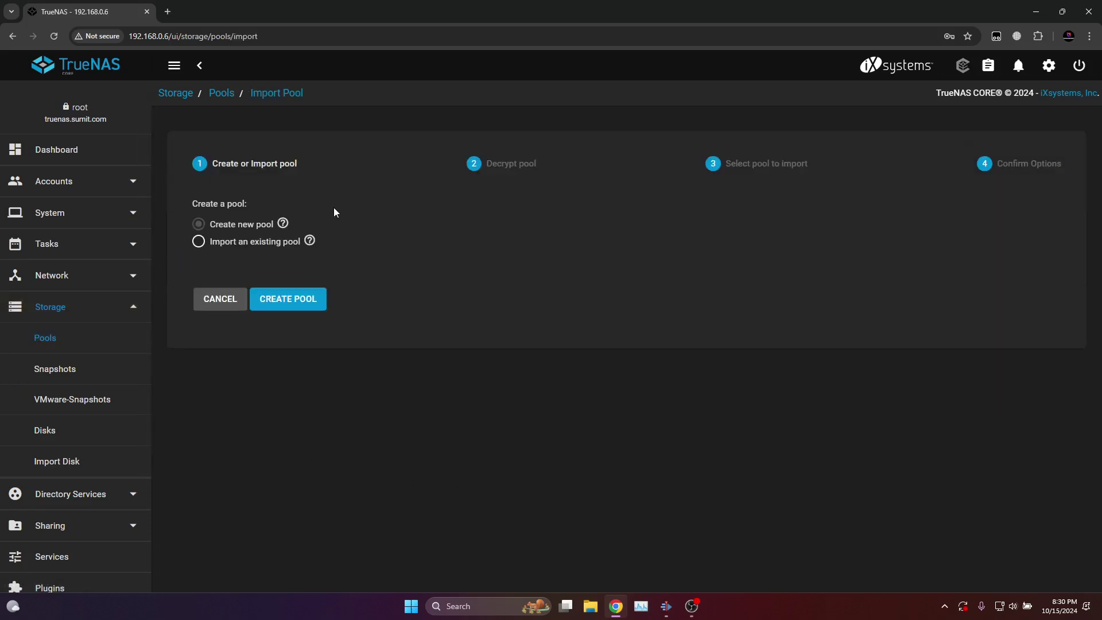
left_click(198, 243)
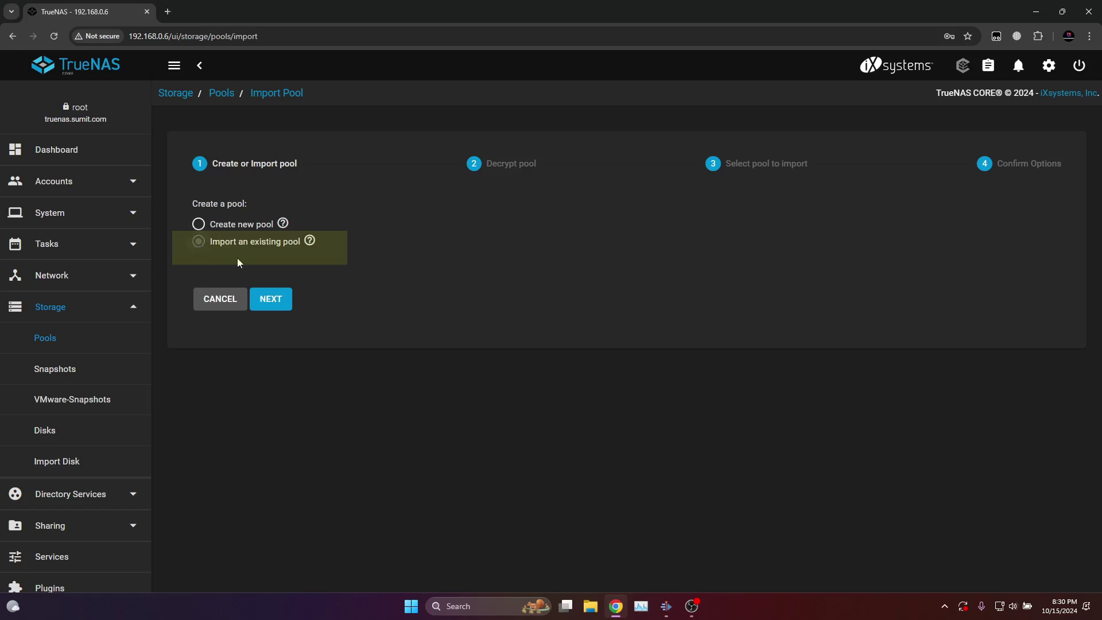
left_click(284, 301)
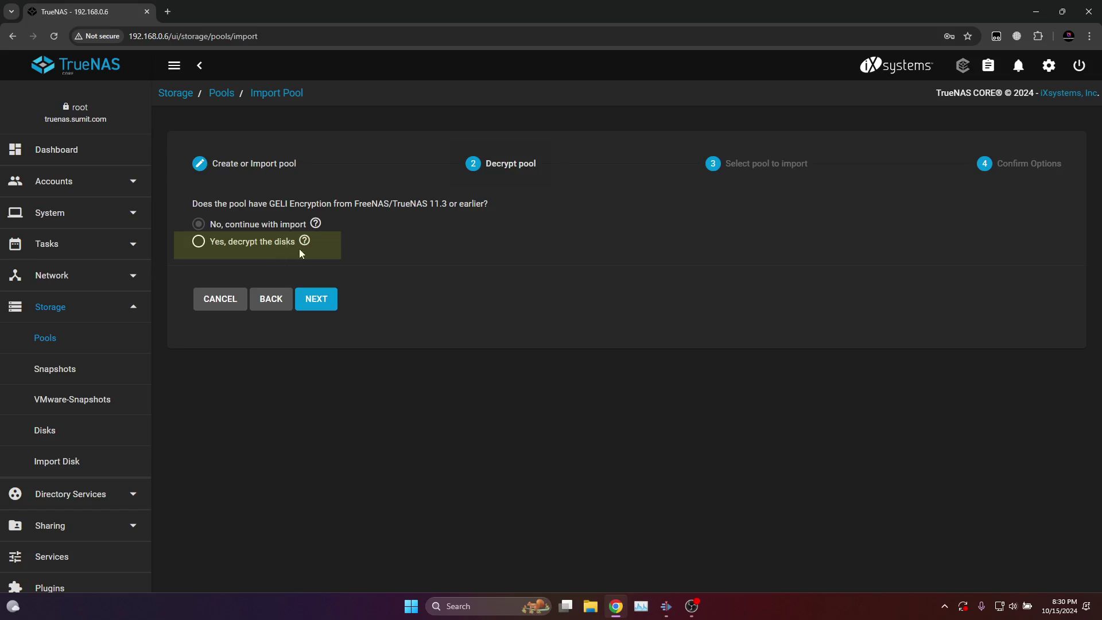
left_click(208, 249)
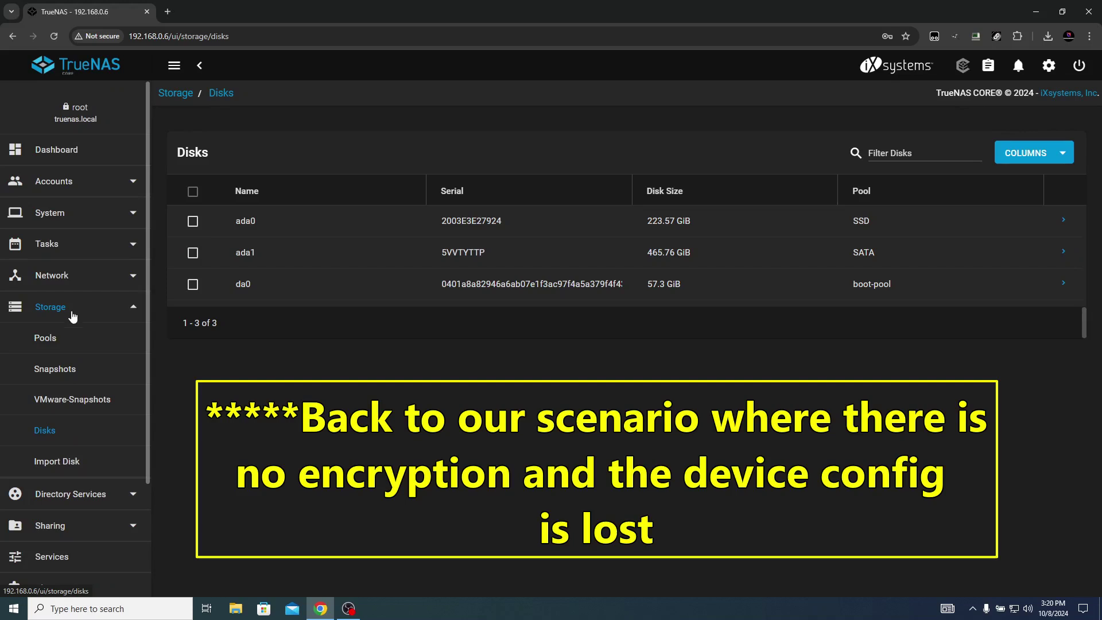
- Start the SMB service in the list of services
left_click(73, 308)
left_click(65, 403)
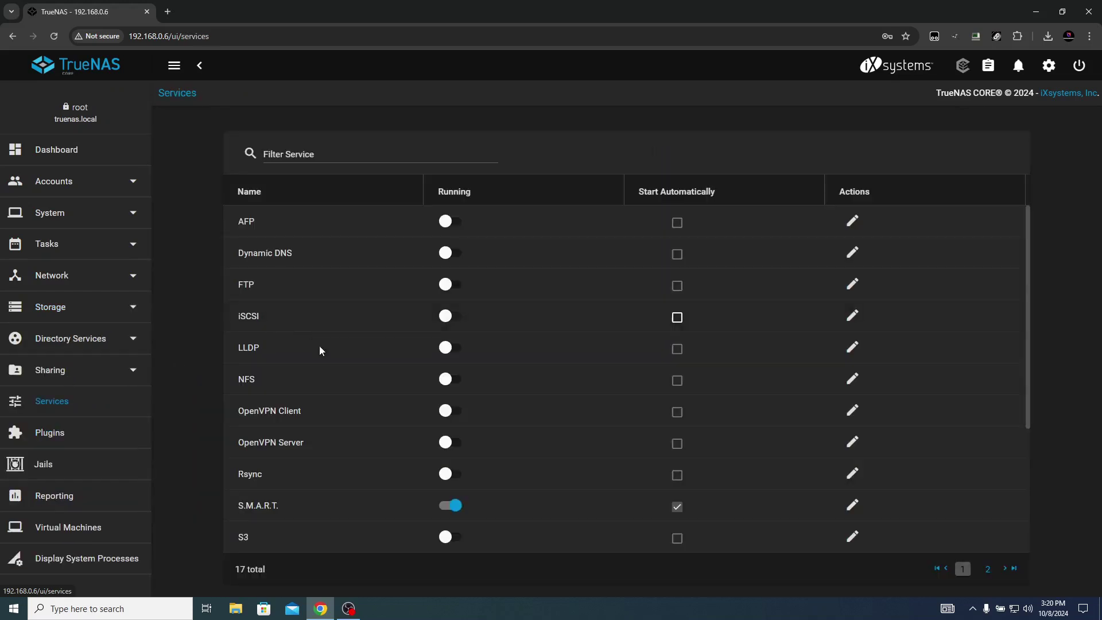
scroll(355, 374, "down", 3)
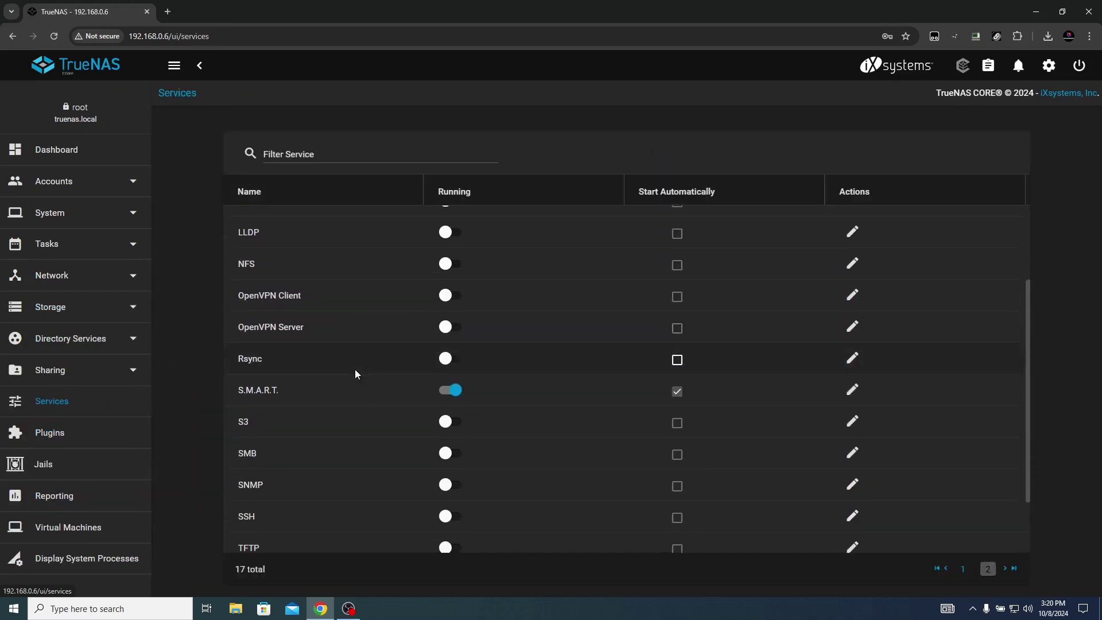
left_click(454, 396)
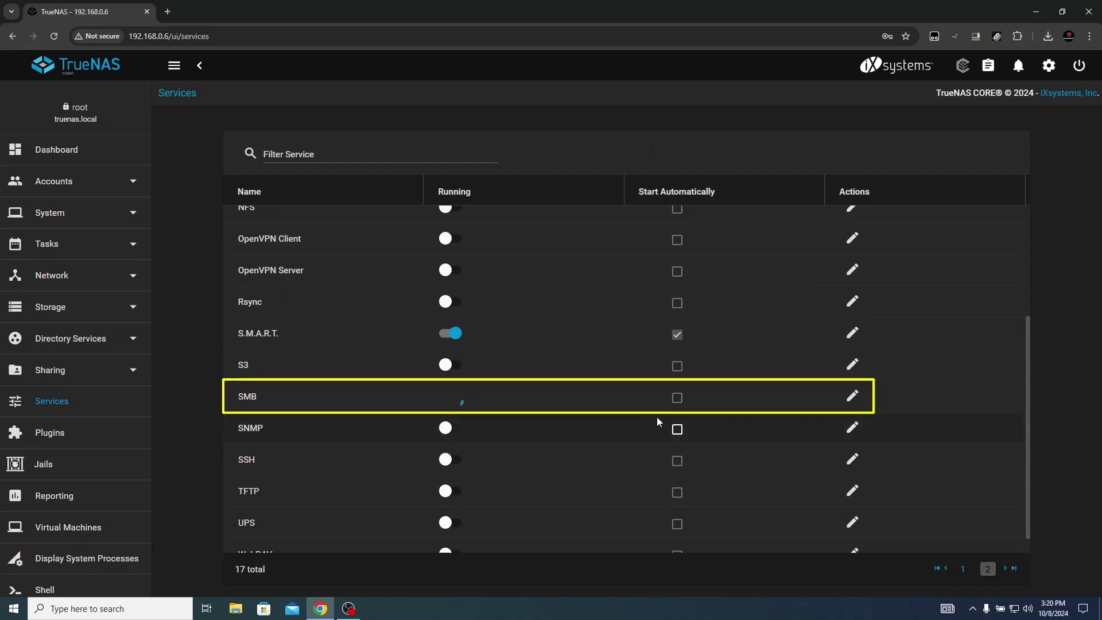
- Begin a new Windows (SMB) share named SATA with the path /mnt/SATA/SATA
left_click(50, 370)
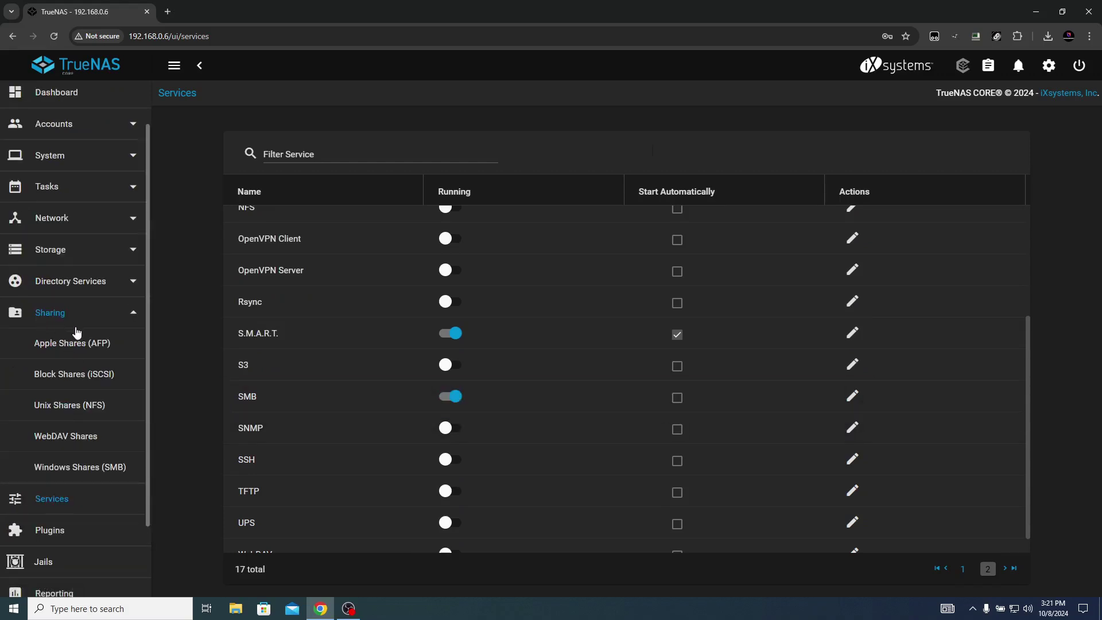
left_click(97, 468)
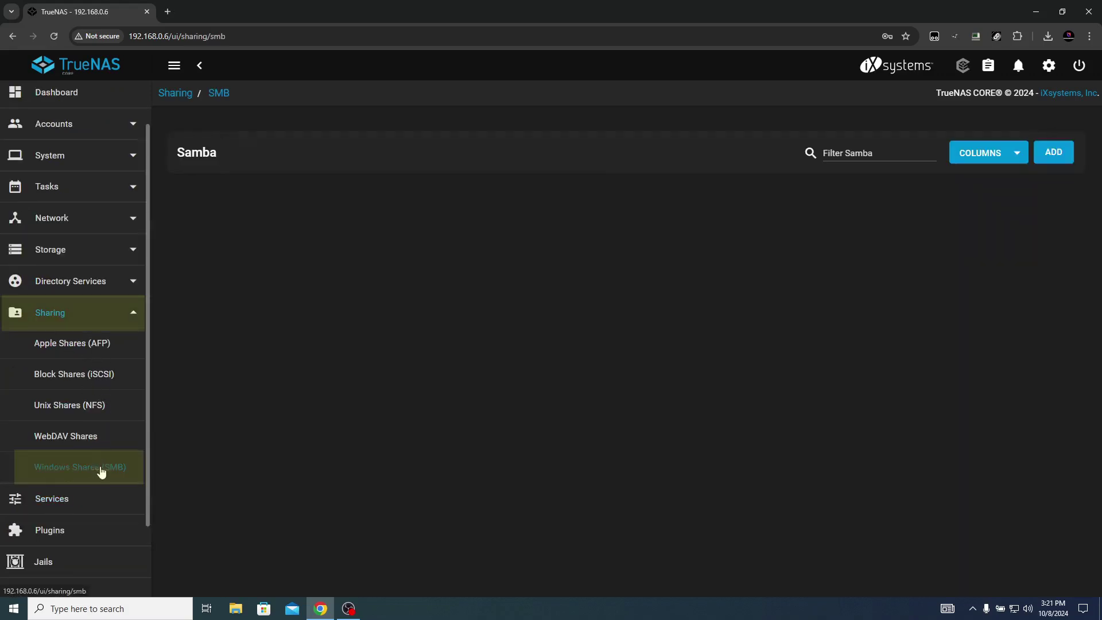
left_click(1048, 156)
left_click(345, 193)
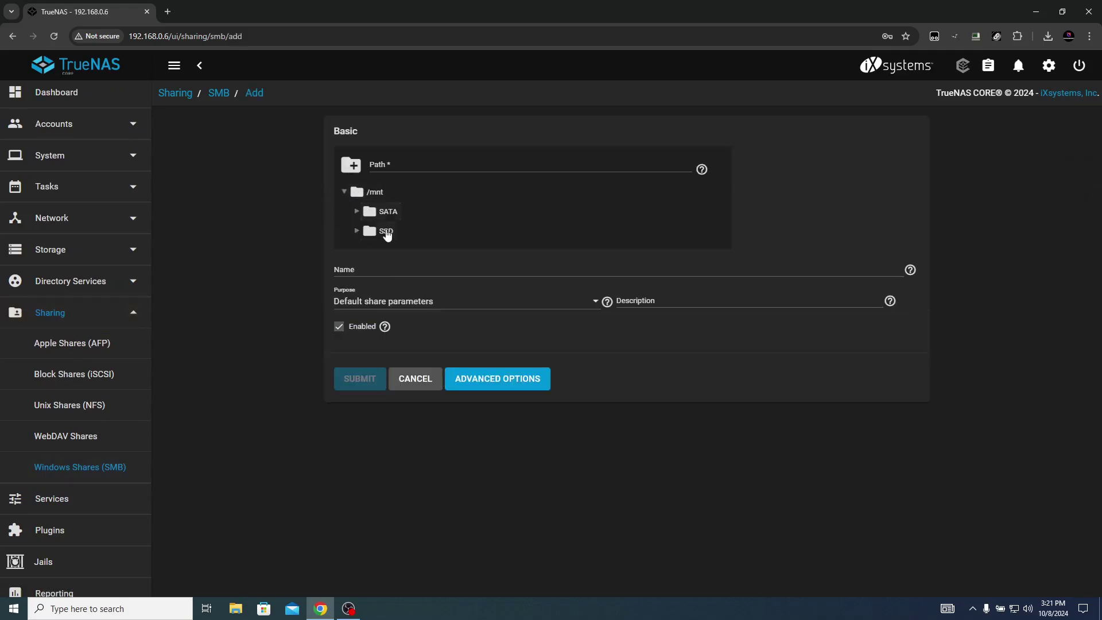
left_click(356, 211)
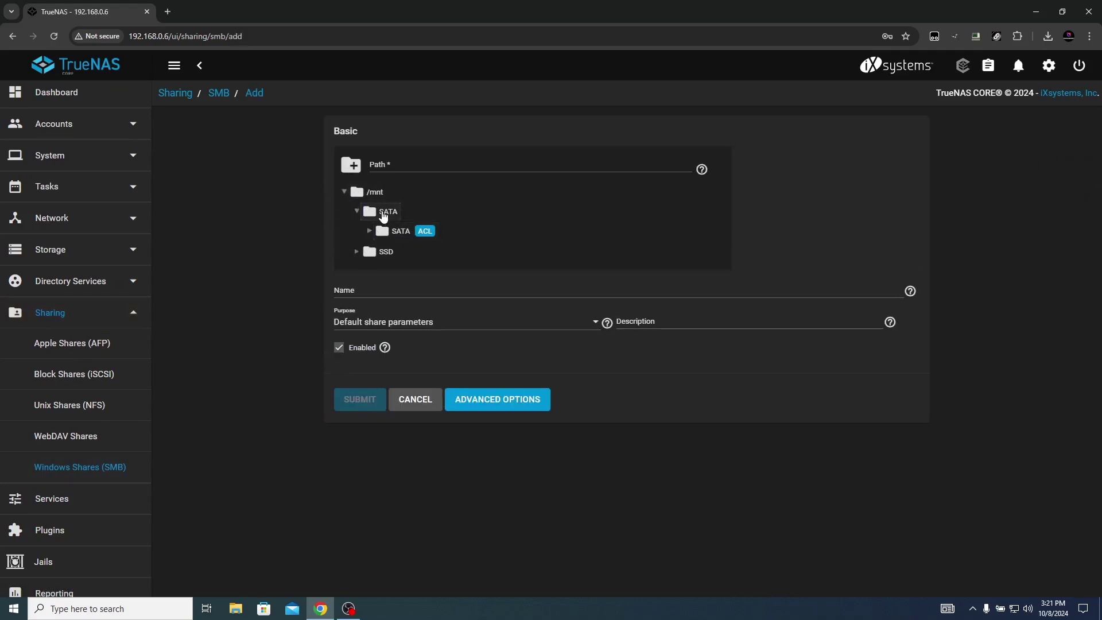
left_click(383, 213)
left_click(396, 232)
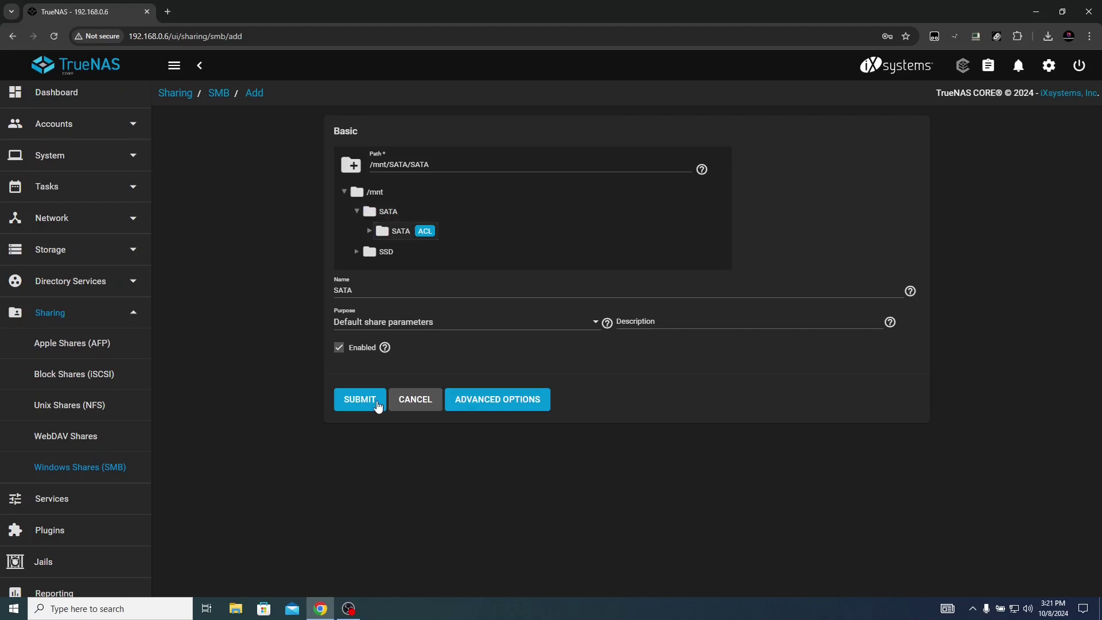
- Allow guest access on the SATA share, submit it, and enable the SMB service to start automatically
left_click(470, 405)
scroll(449, 394, "down", 3)
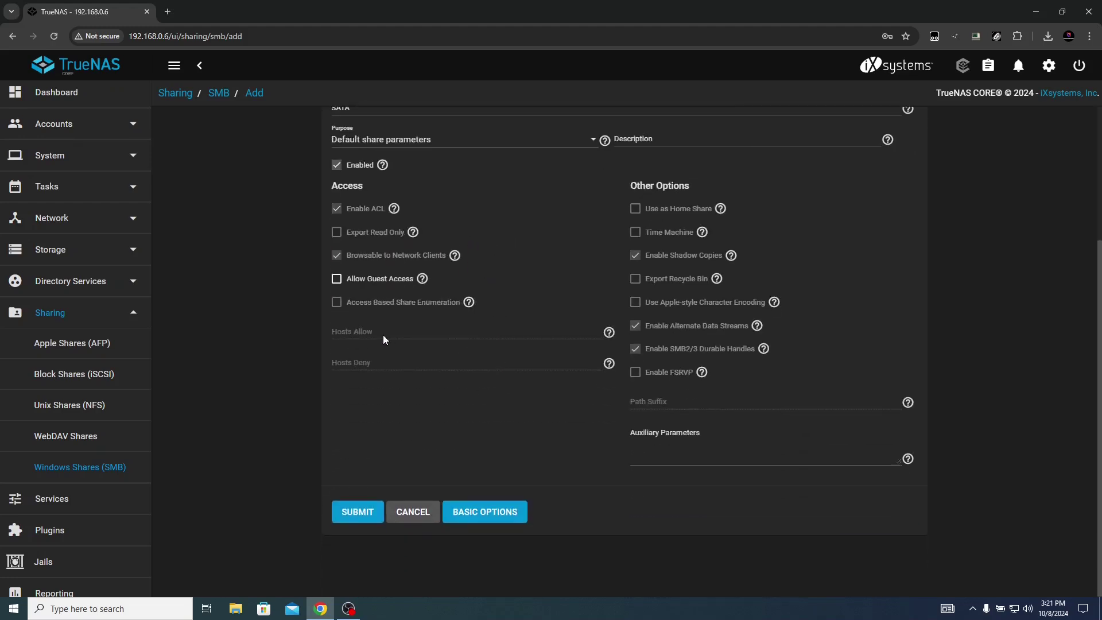
left_click(342, 281)
left_click(367, 511)
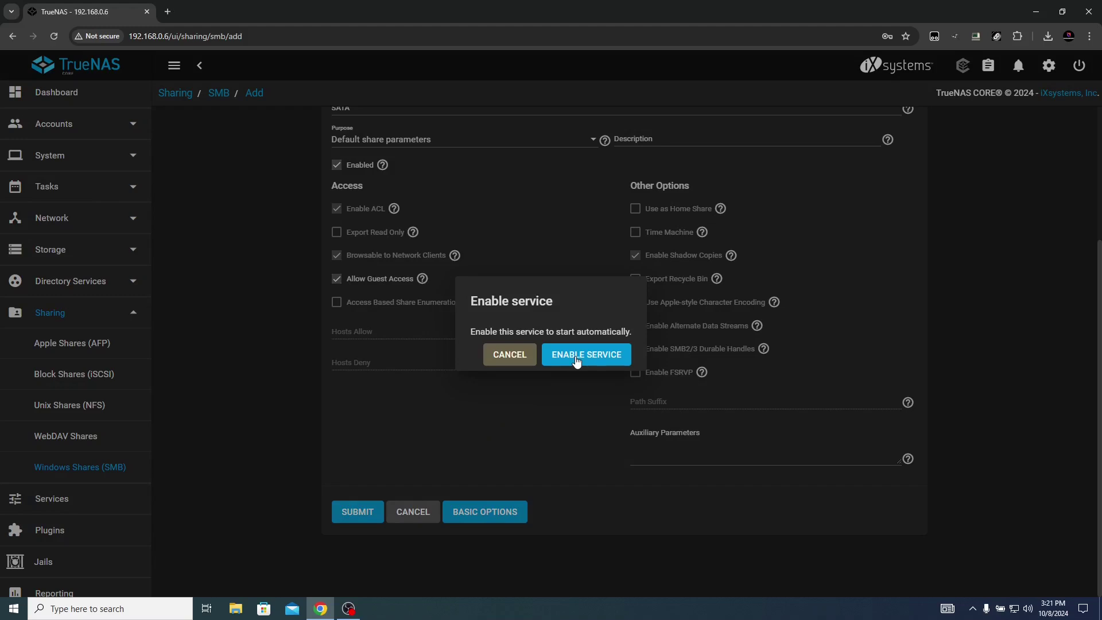
left_click(576, 360)
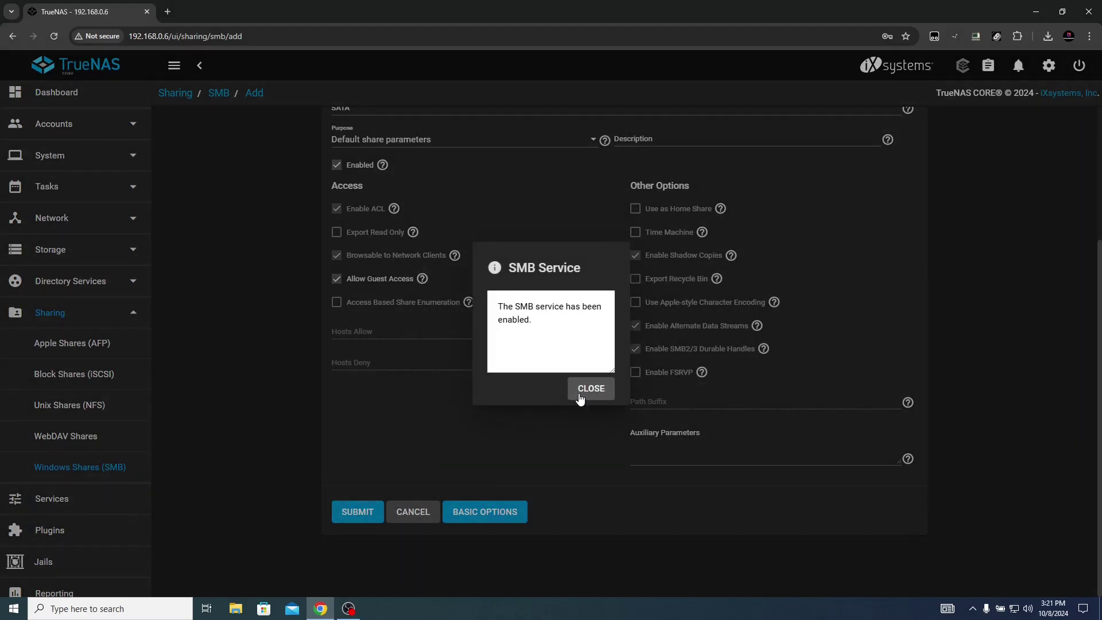
left_click(582, 396)
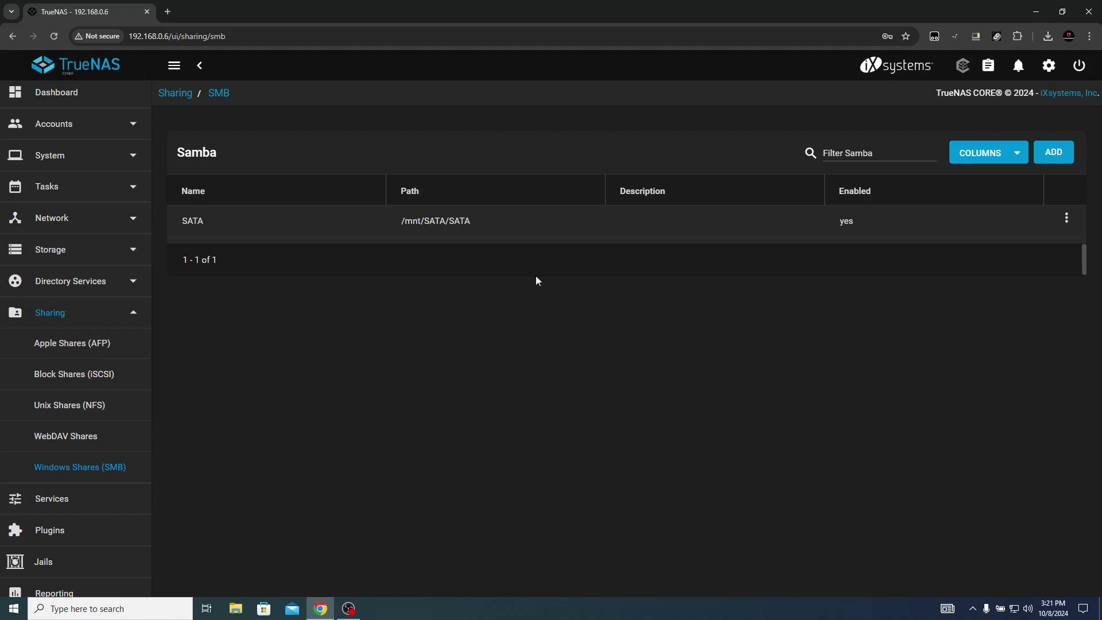
- Add an SMB share named SSD for the path /mnt/SSD/SSD with guest access allowed
left_click(1043, 158)
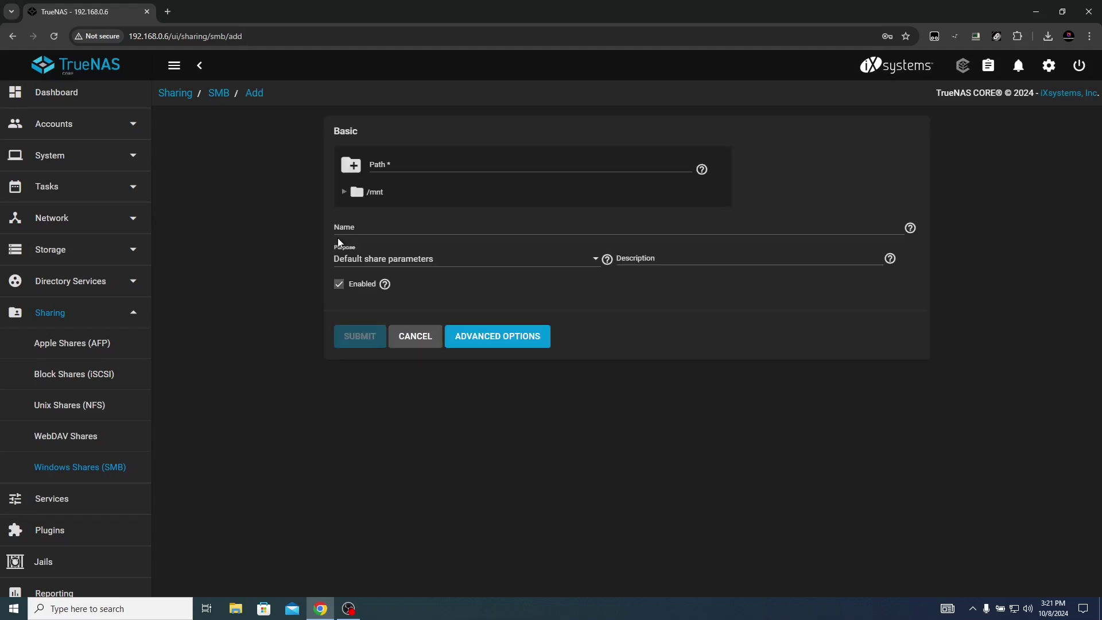
left_click(344, 192)
left_click(357, 231)
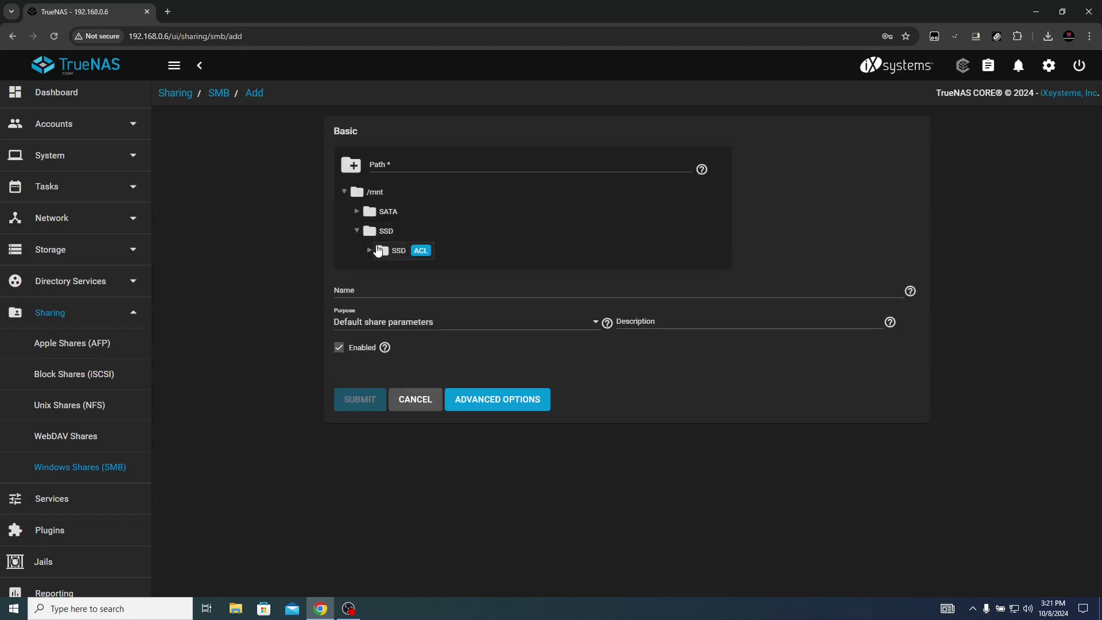
left_click(385, 251)
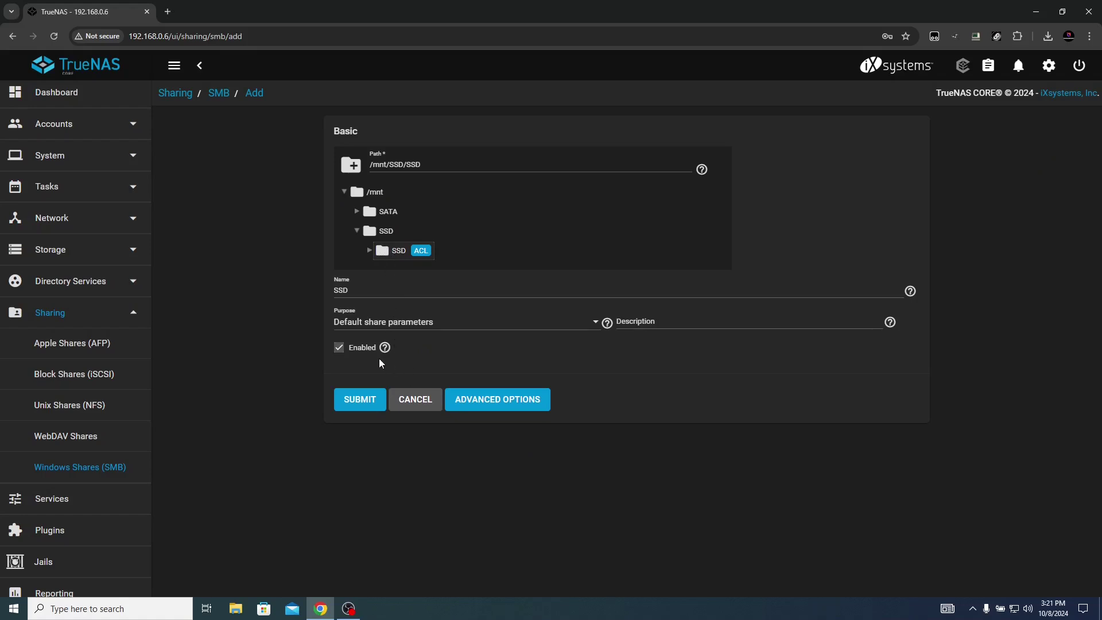
left_click(492, 409)
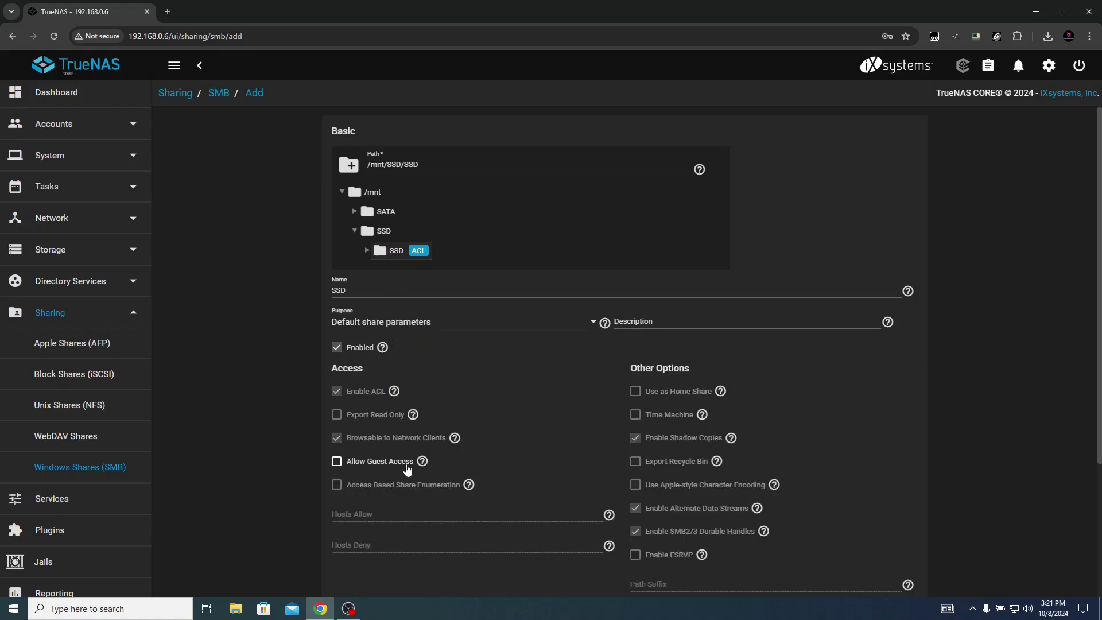
left_click(337, 462)
scroll(571, 452, "down", 3)
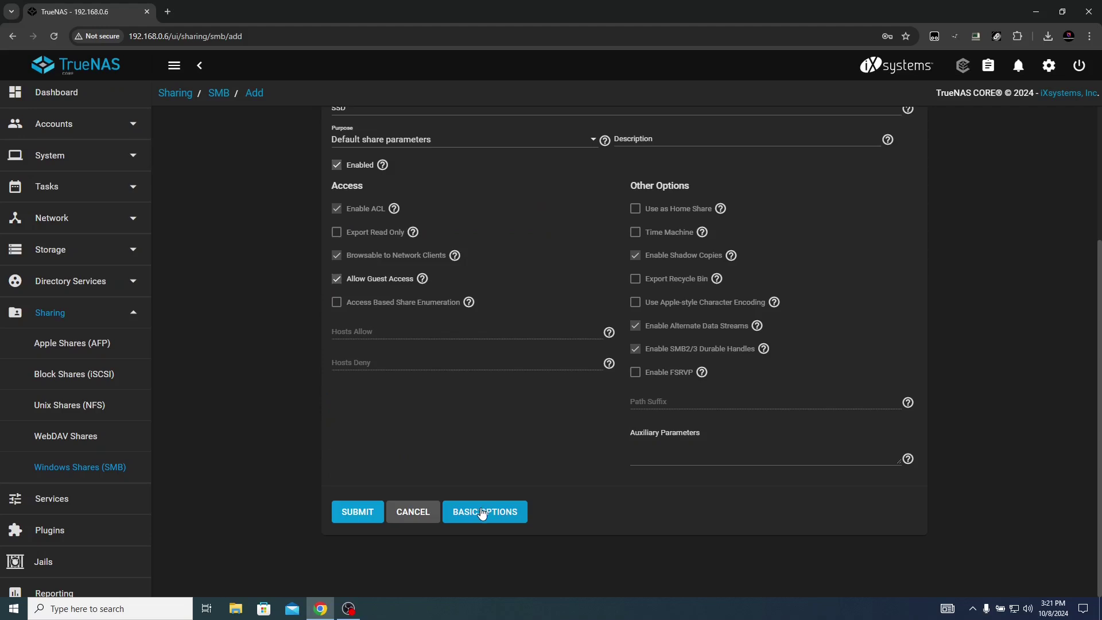
left_click(363, 513)
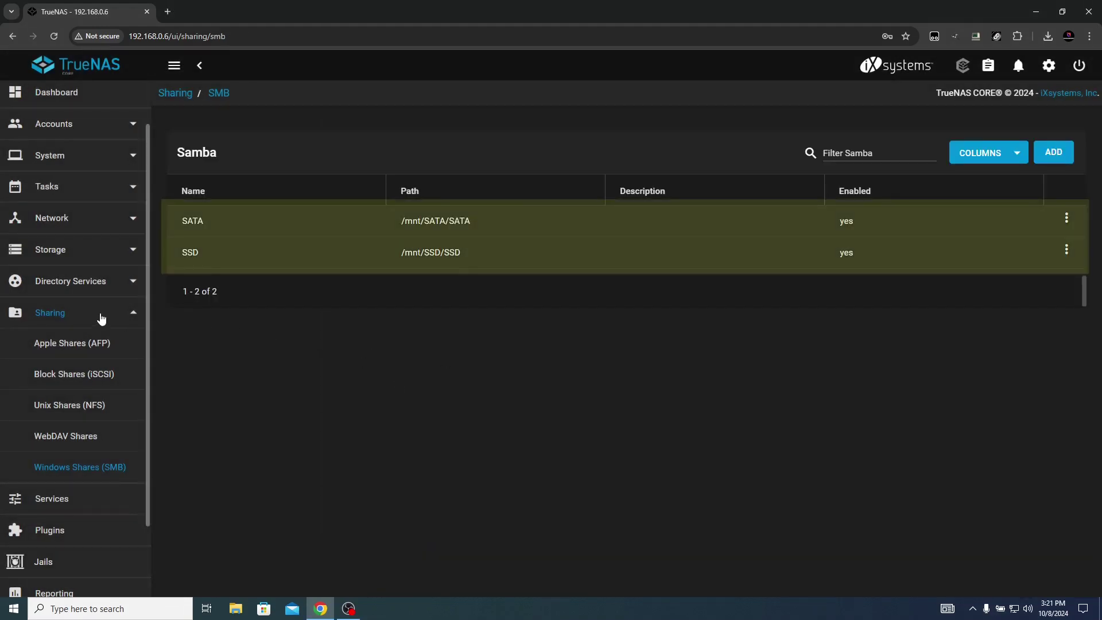
- Apply the OPEN ACL preset to the SATA dataset inside the SATA pool and save its permissions
left_click(101, 313)
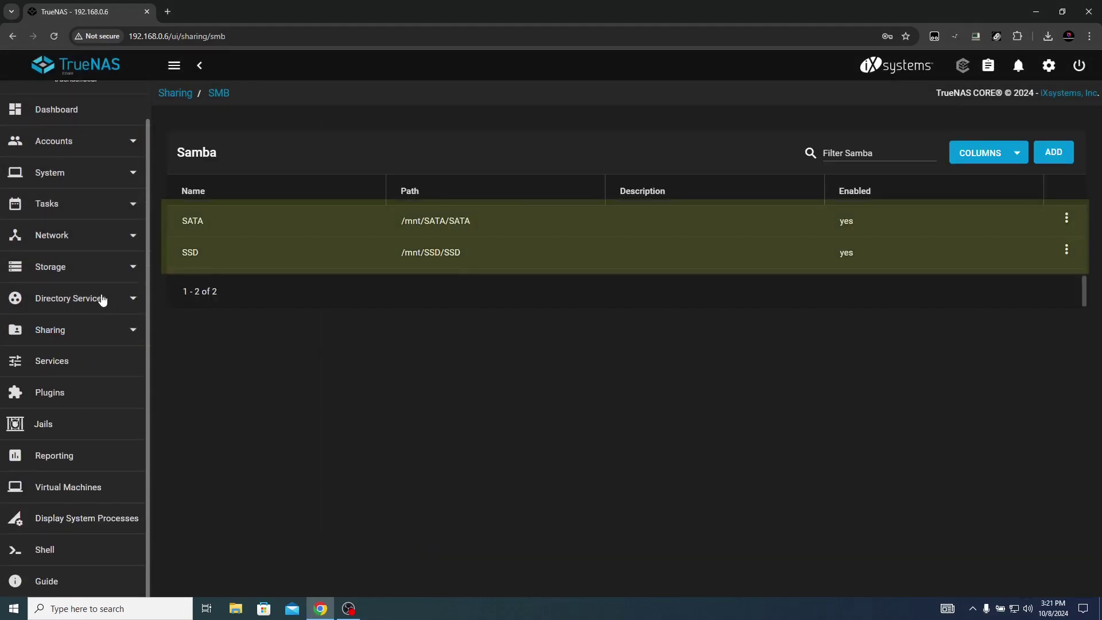
left_click(84, 267)
left_click(56, 300)
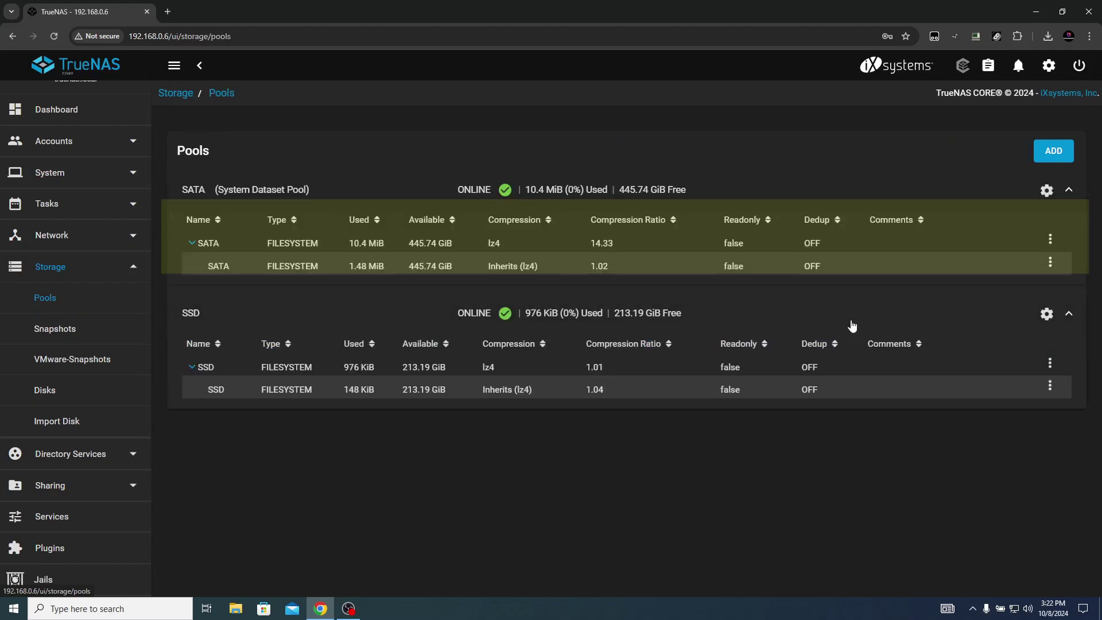
left_click(1050, 262)
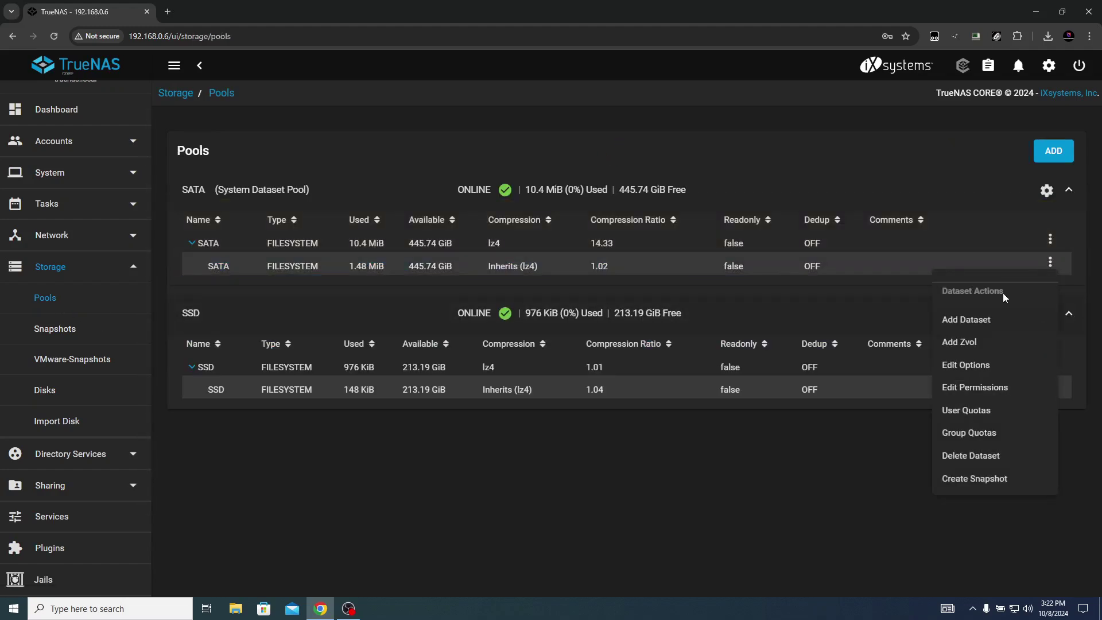
left_click(982, 388)
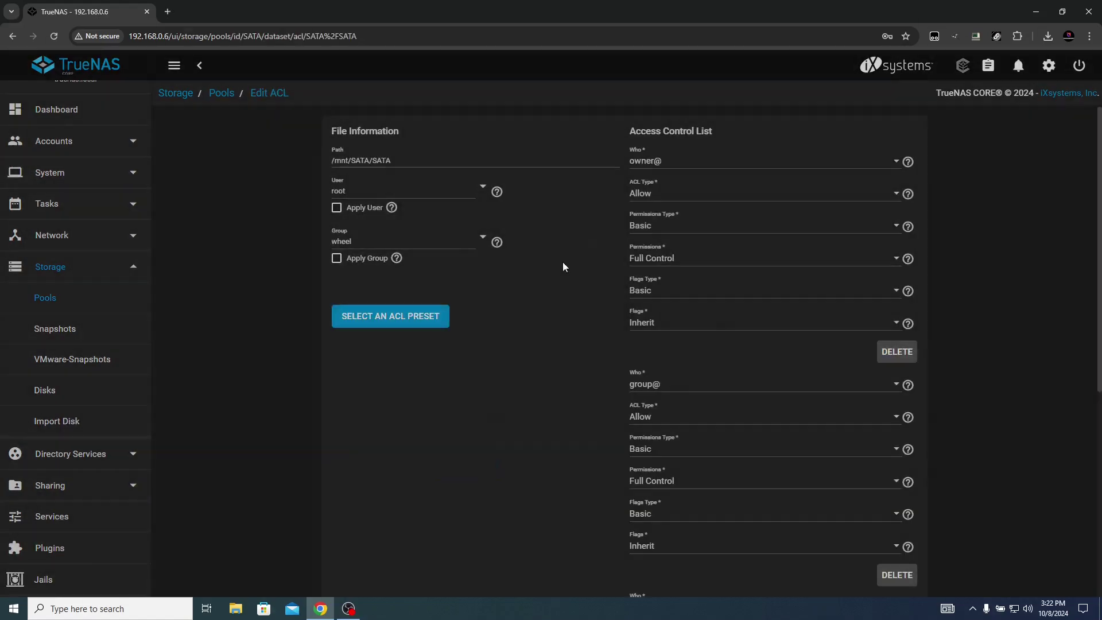
left_click(361, 317)
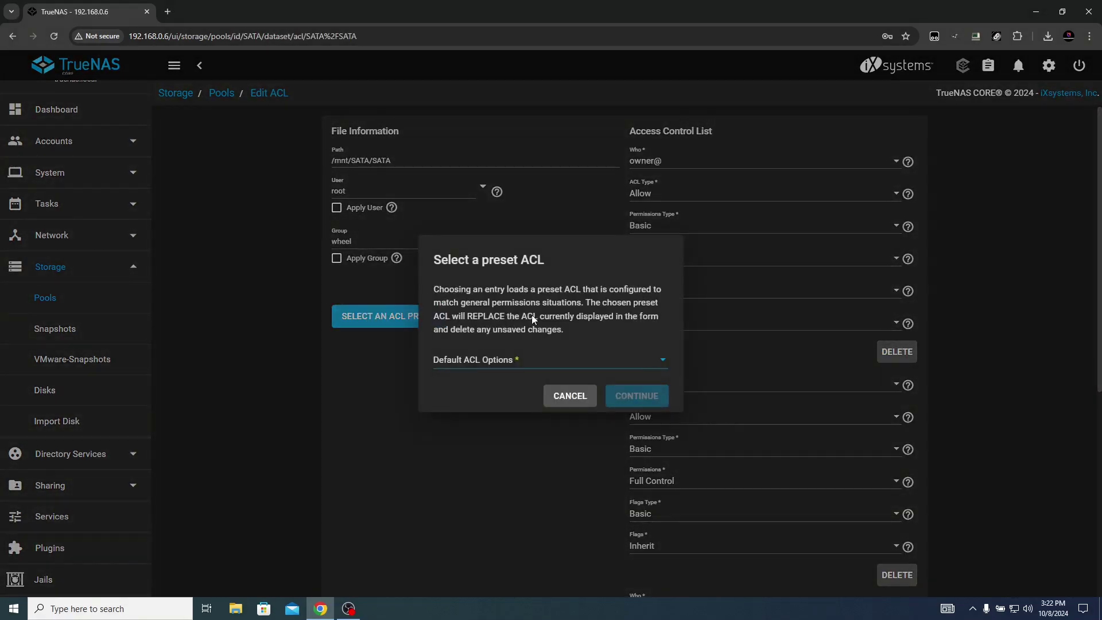
left_click(568, 362)
left_click(472, 372)
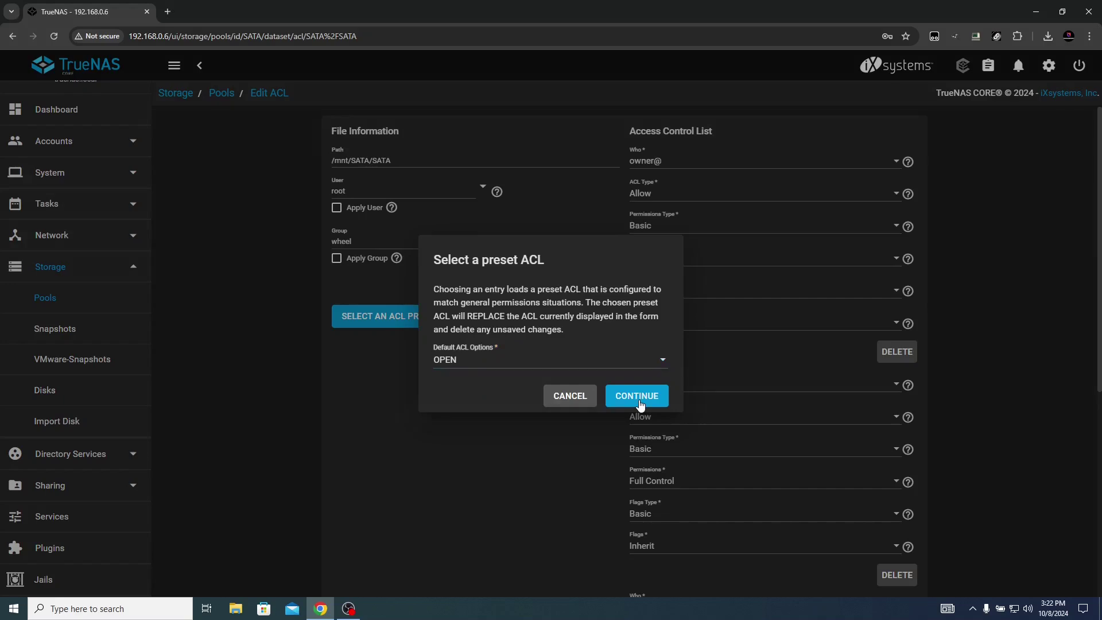
left_click(636, 396)
scroll(510, 328, "down", 6)
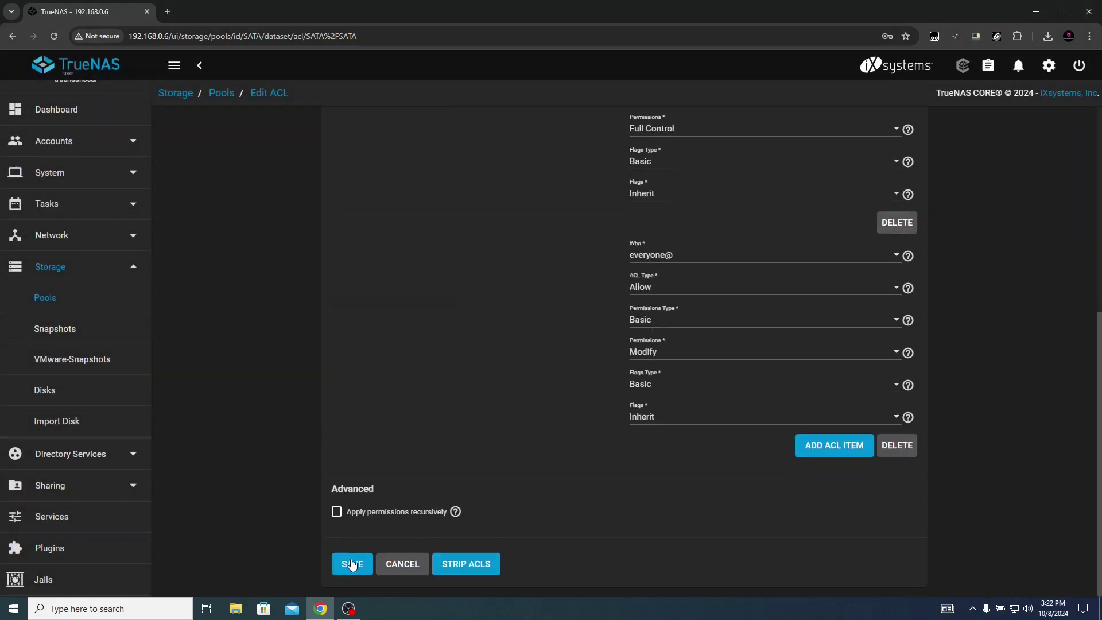
left_click(353, 565)
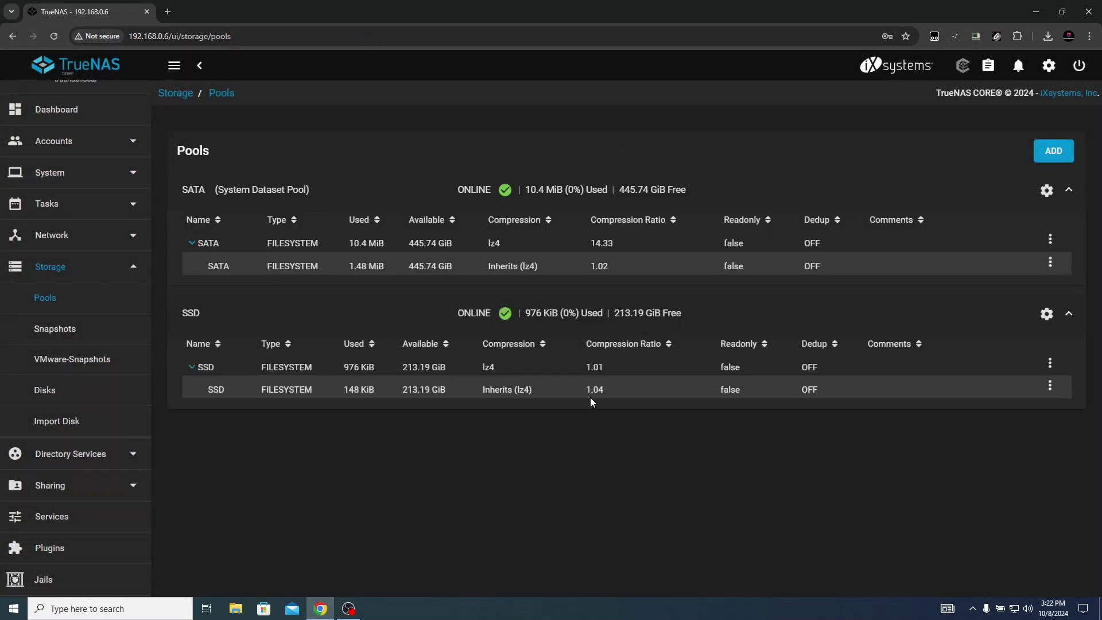
- Apply and save the OPEN ACL preset on the SSD dataset inside the SSD pool, and minimize the browser window
left_click(1051, 388)
left_click(990, 274)
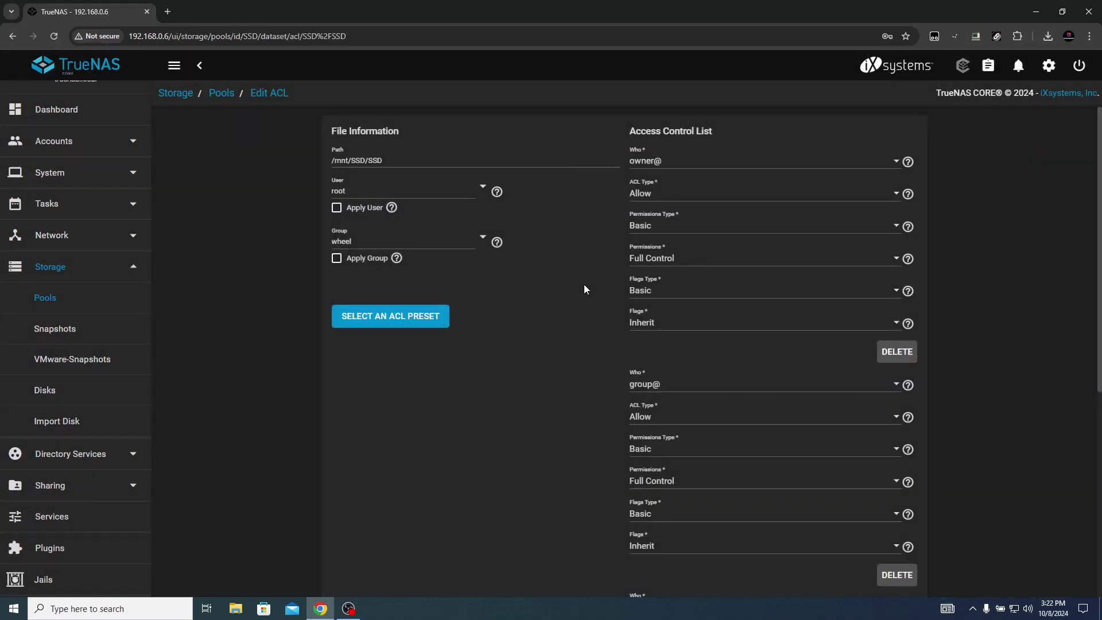
left_click(403, 325)
left_click(566, 369)
left_click(494, 365)
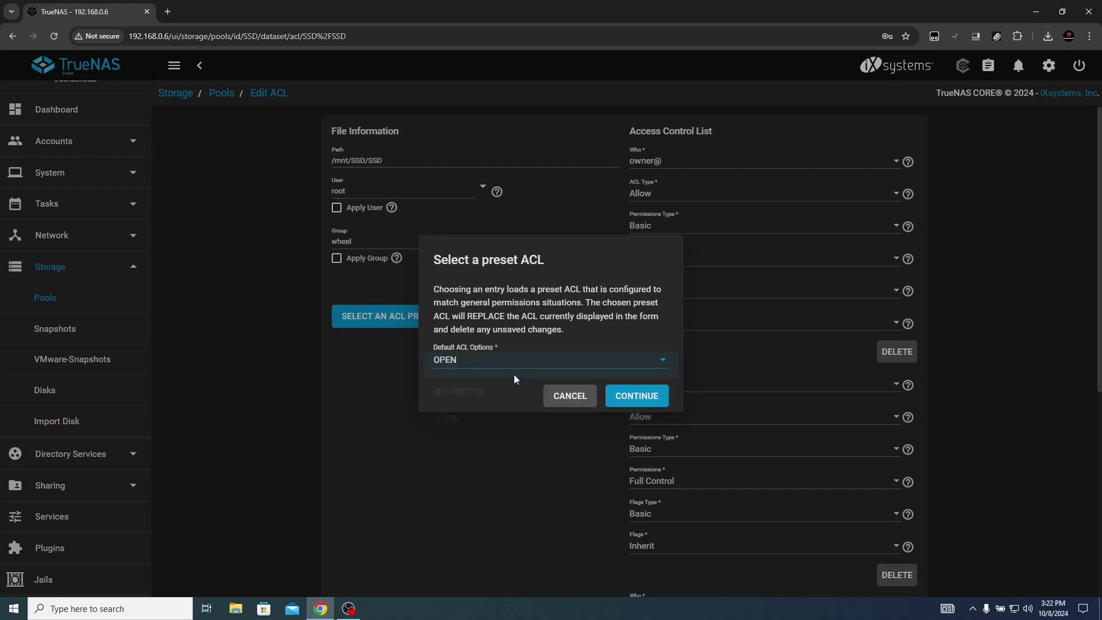
left_click(636, 400)
scroll(540, 396, "down", 10)
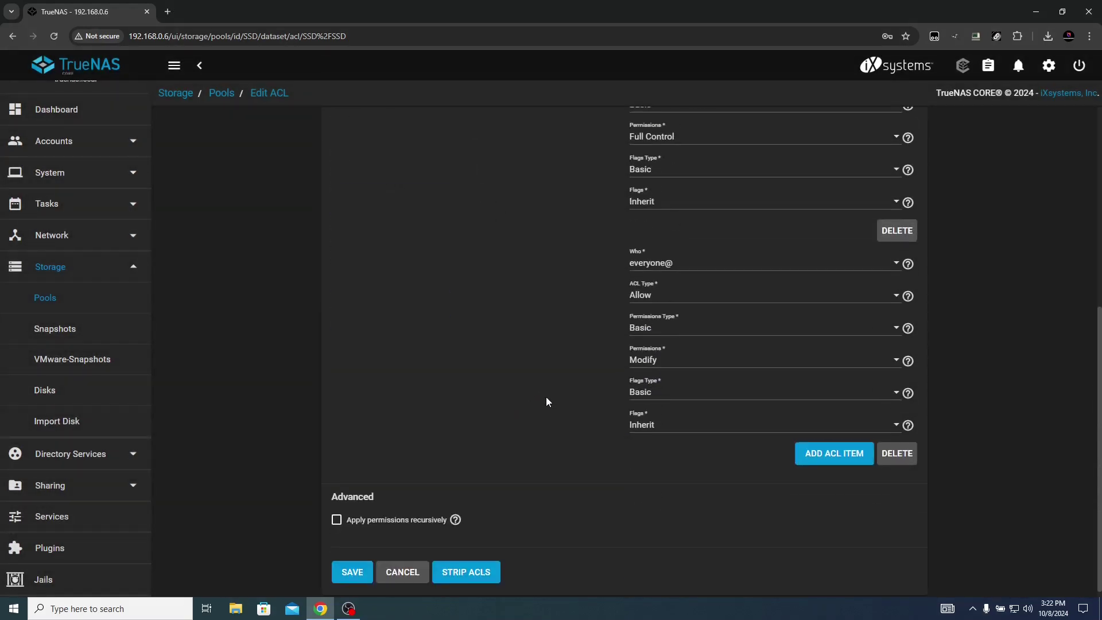
left_click(341, 565)
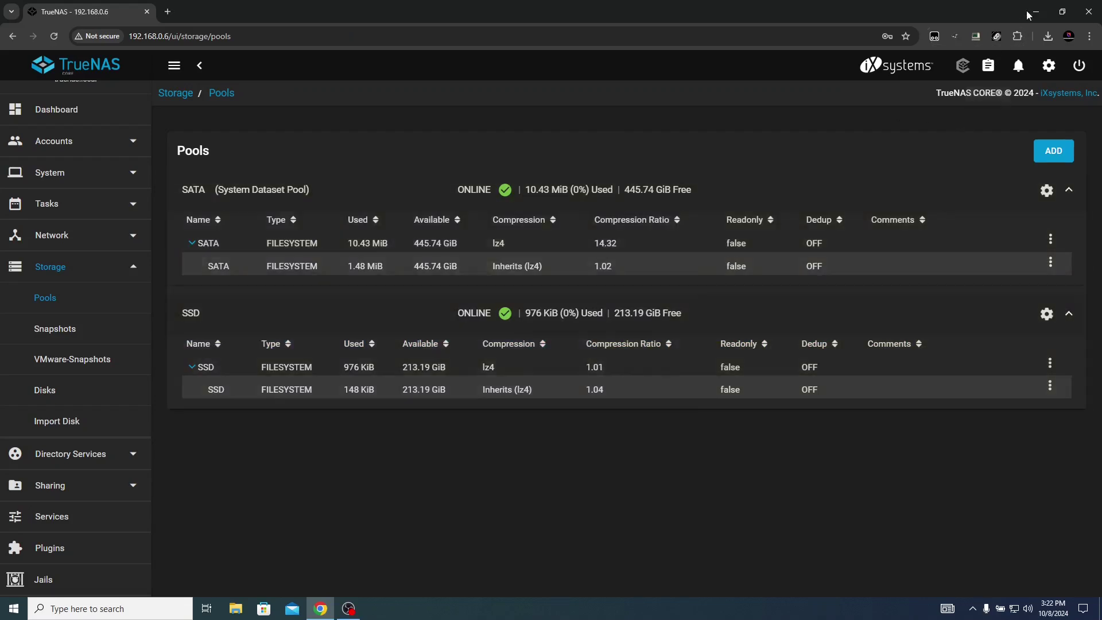
left_click(1035, 11)
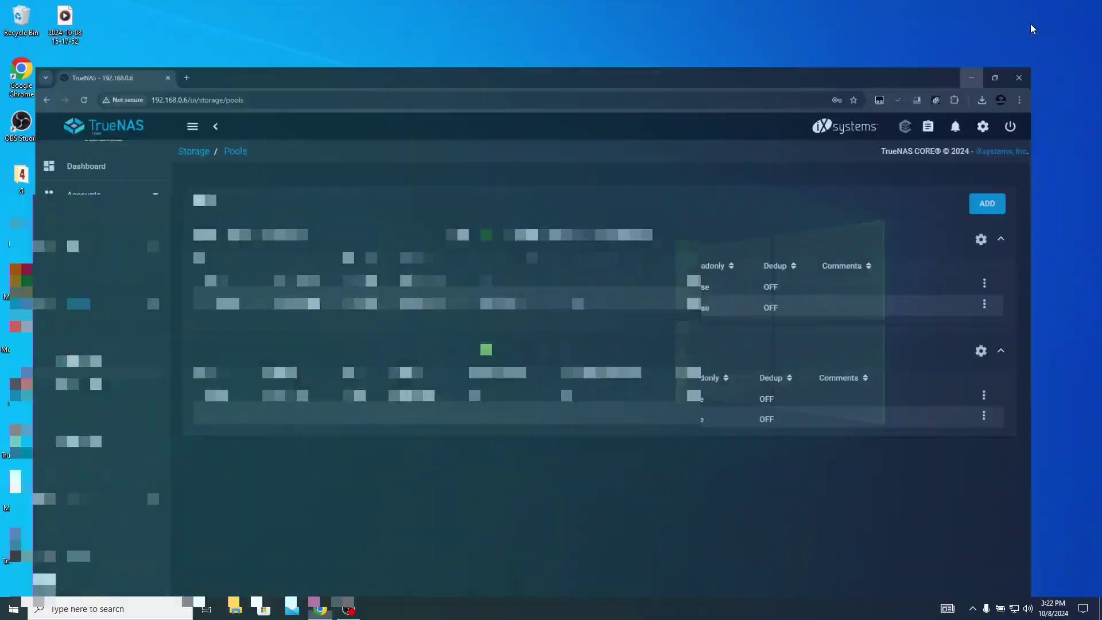
- Launch Remote Desktop Connection and connect to the computer at 192.168.0.12
left_click(108, 611)
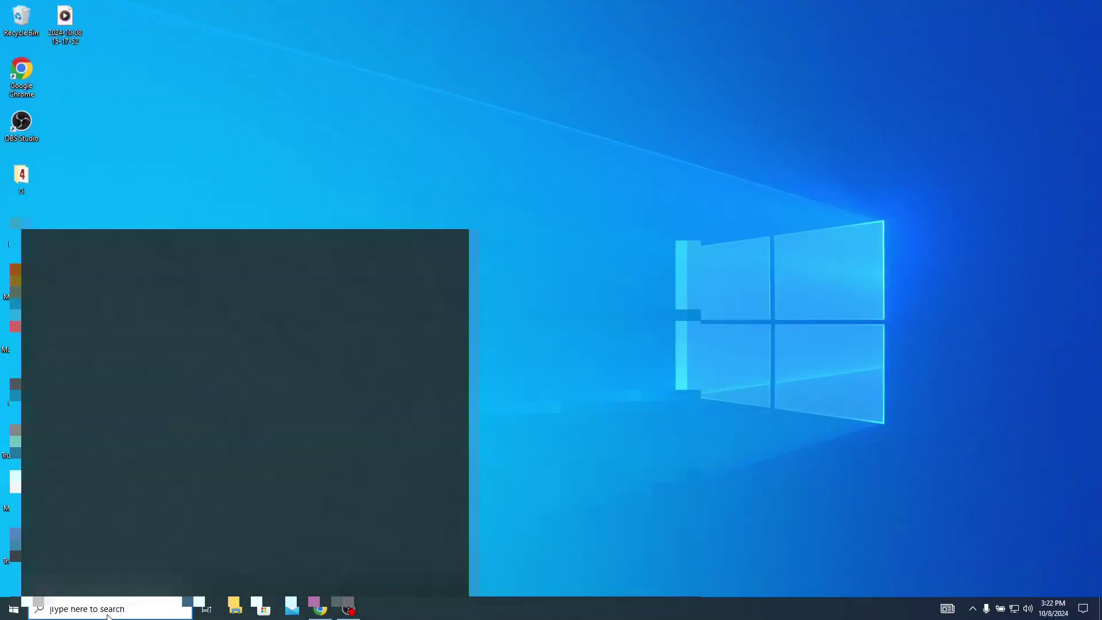
type("rap")
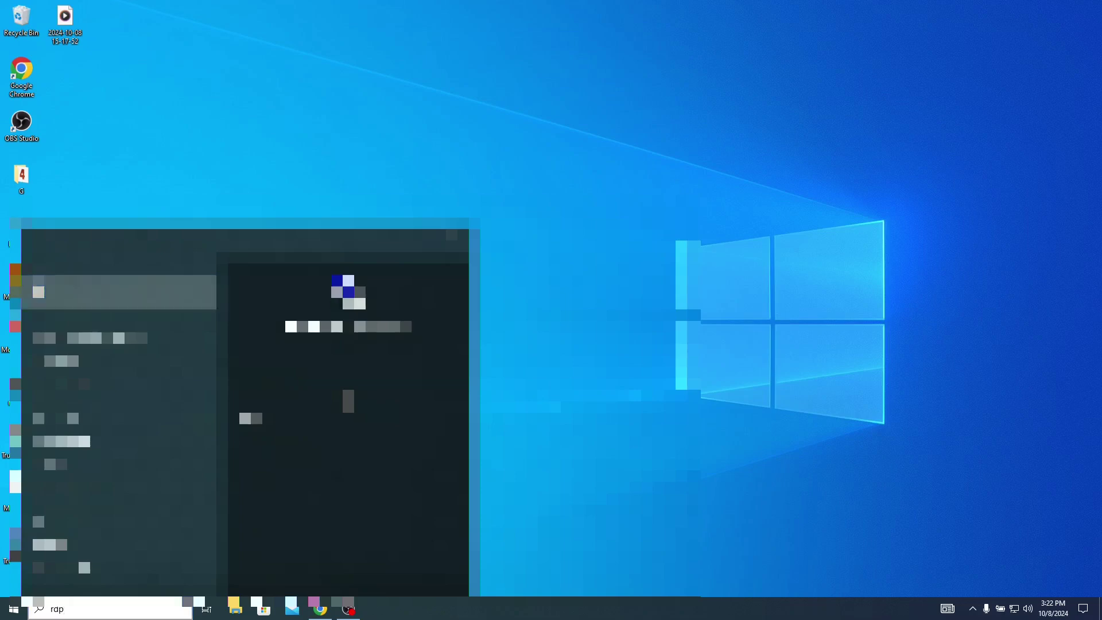
key("Return")
left_click_drag(563, 127, 481, 128)
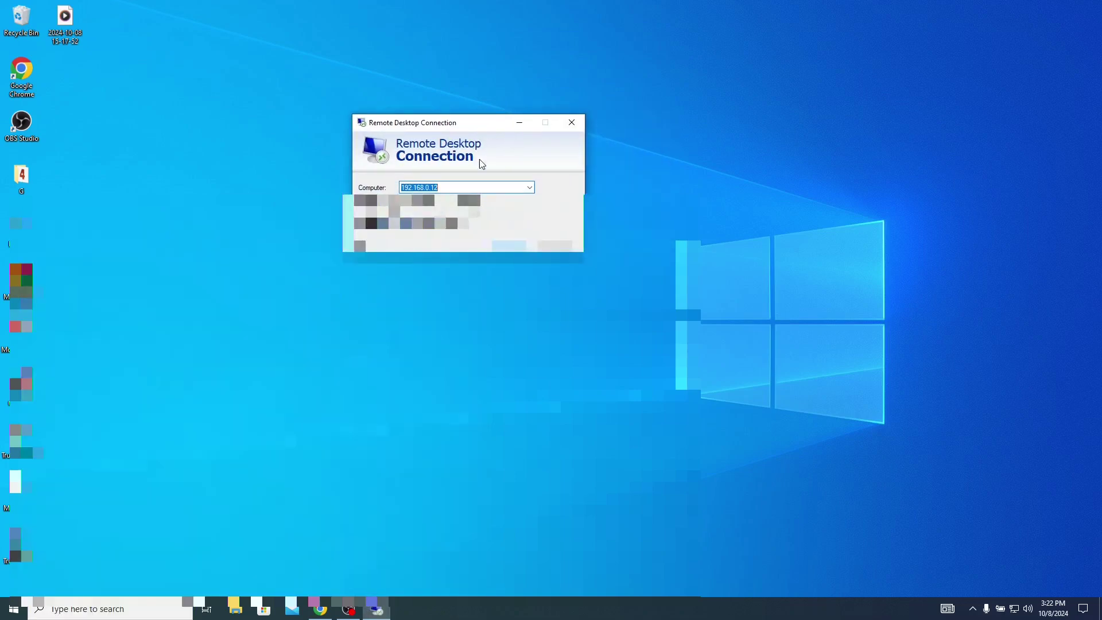
left_click(509, 246)
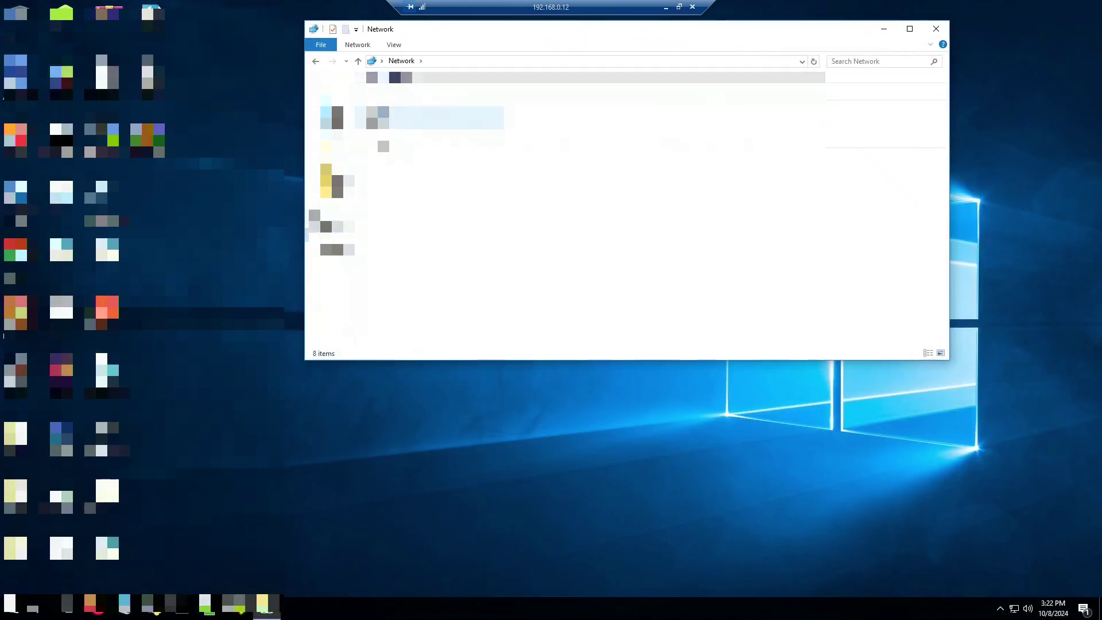
- Open the network location \\192.168.0.6 in File Explorer on the remote computer
left_click(451, 61)
type("\\1")
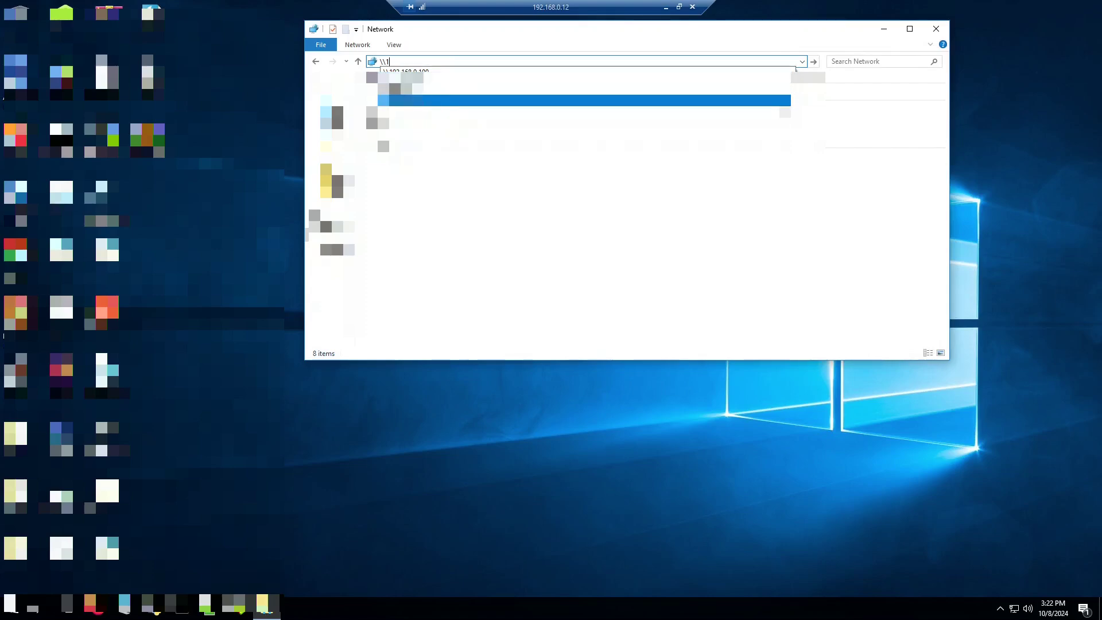
left_click(465, 101)
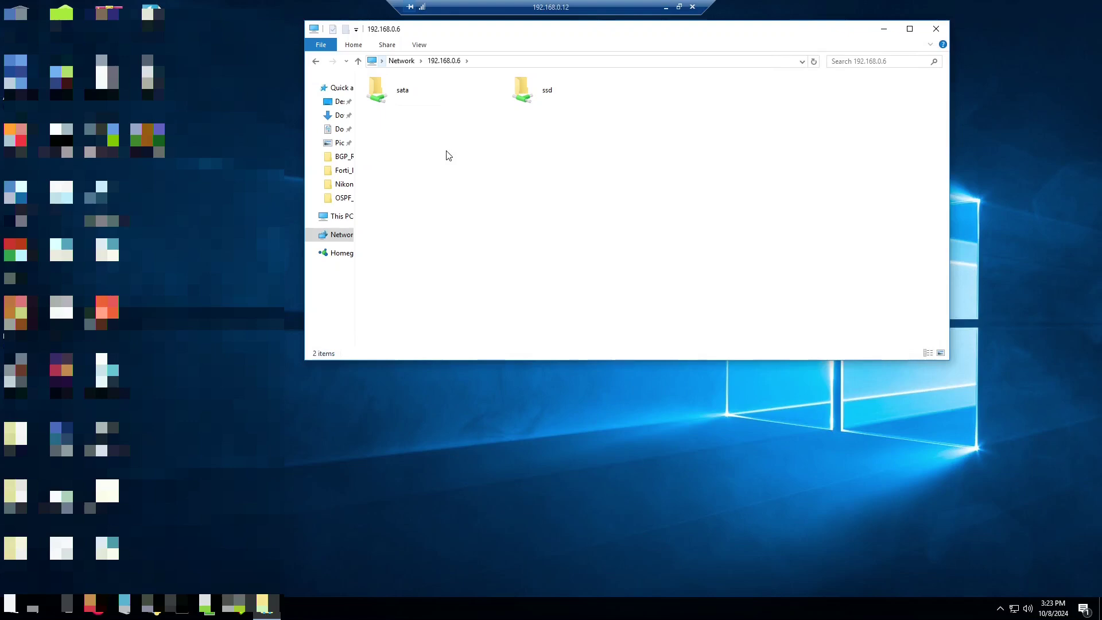
- Check the files in the sata share and in the ssd share, and return to the server's share list
double_click(411, 102)
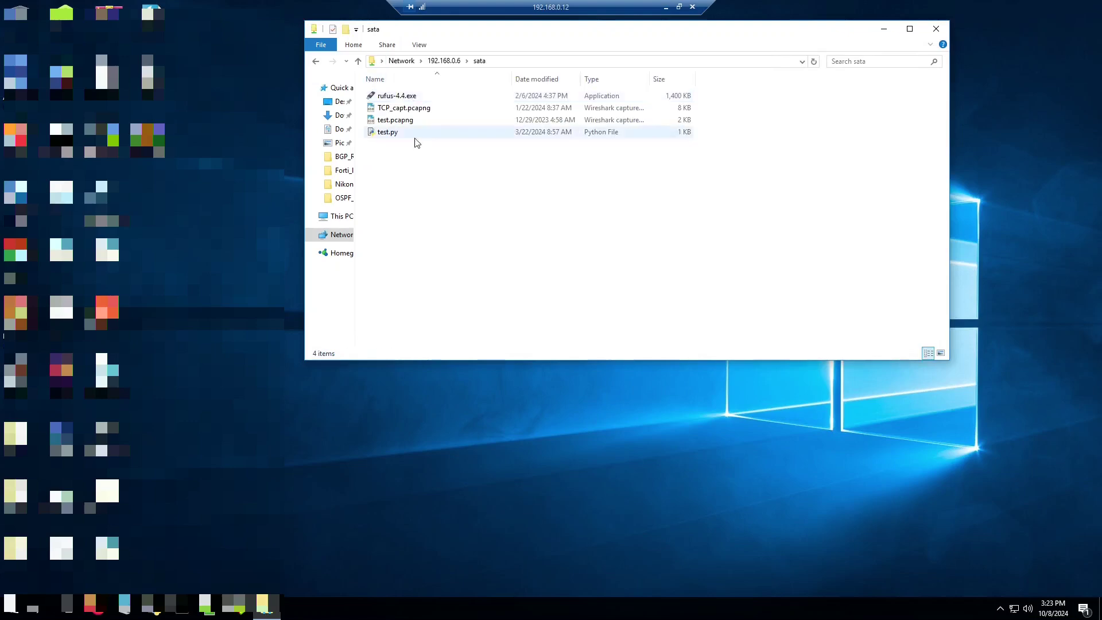
mouse_move(413, 158)
left_mouse_down()
mouse_move(413, 94)
mouse_move(418, 184)
mouse_move(420, 91)
left_mouse_up()
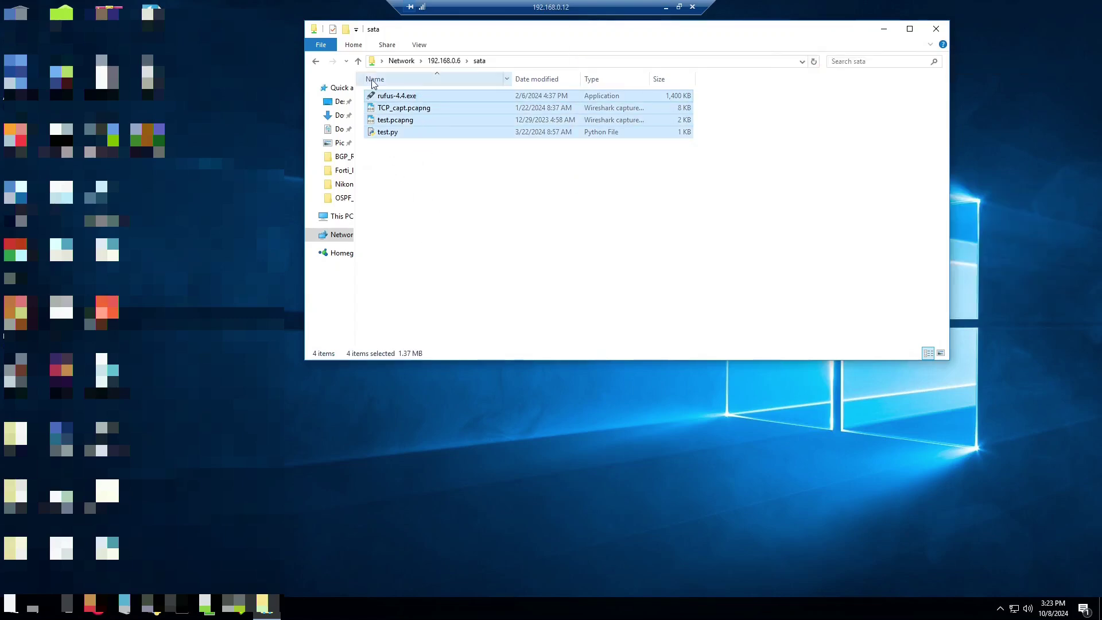
left_click(358, 61)
double_click(542, 104)
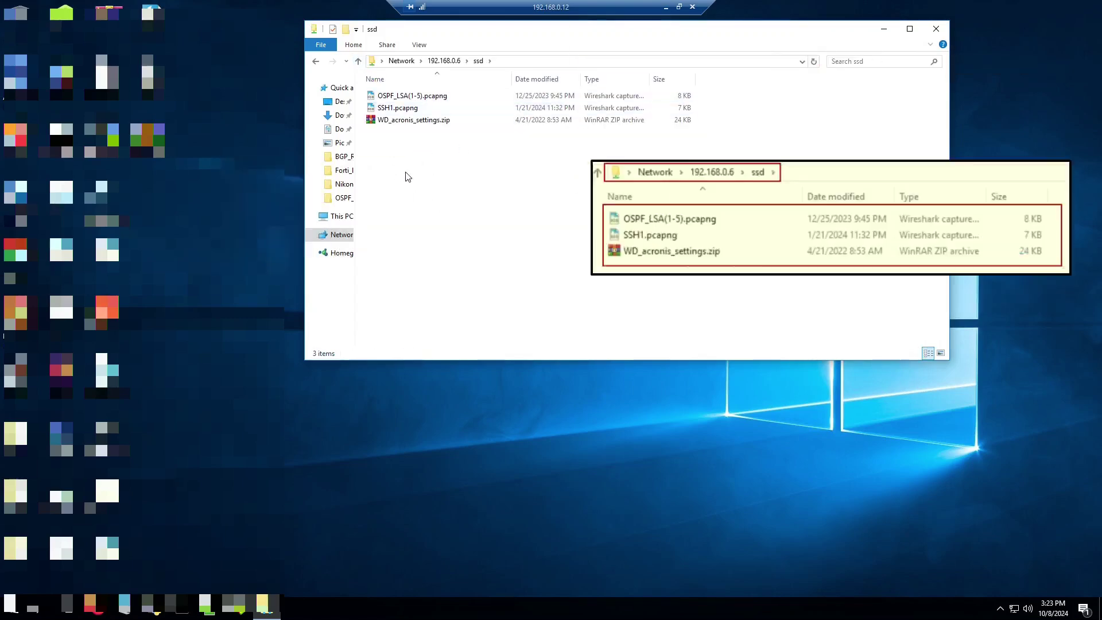
mouse_move(415, 178)
left_mouse_down()
mouse_move(406, 92)
mouse_move(395, 84)
left_mouse_up()
left_click(358, 61)
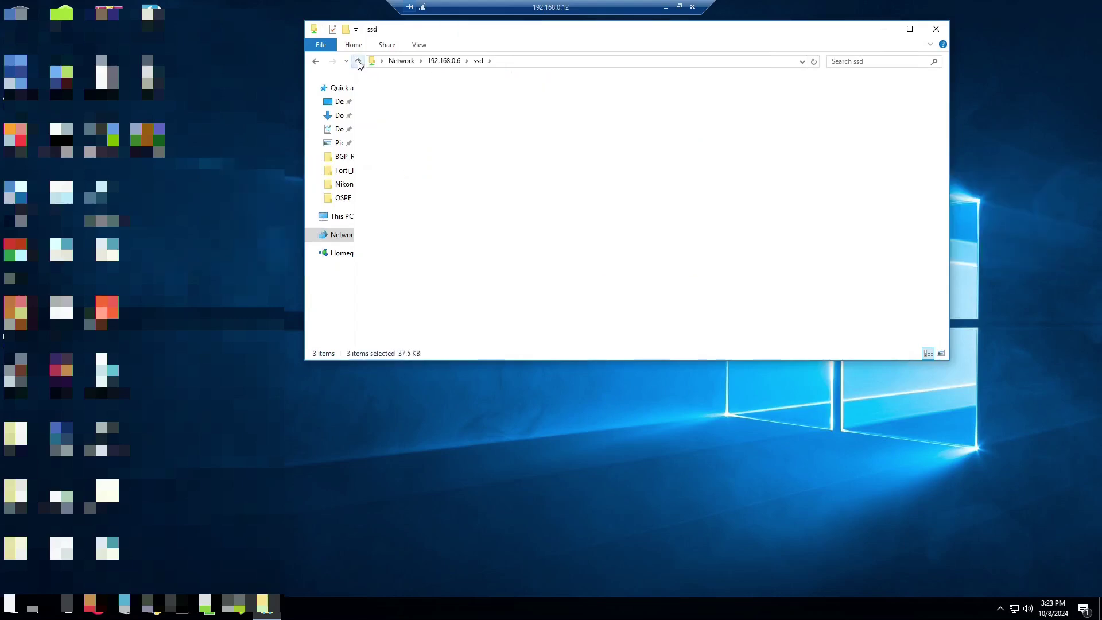